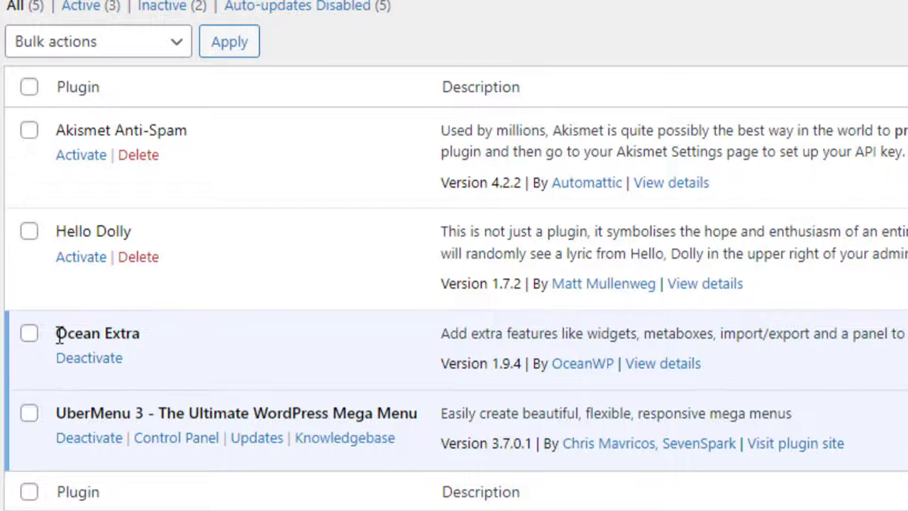
# - Go to the menu editor and name the new menu uber_menu
pyautogui.moveTo(57, 332); pyautogui.dragTo(147, 345)
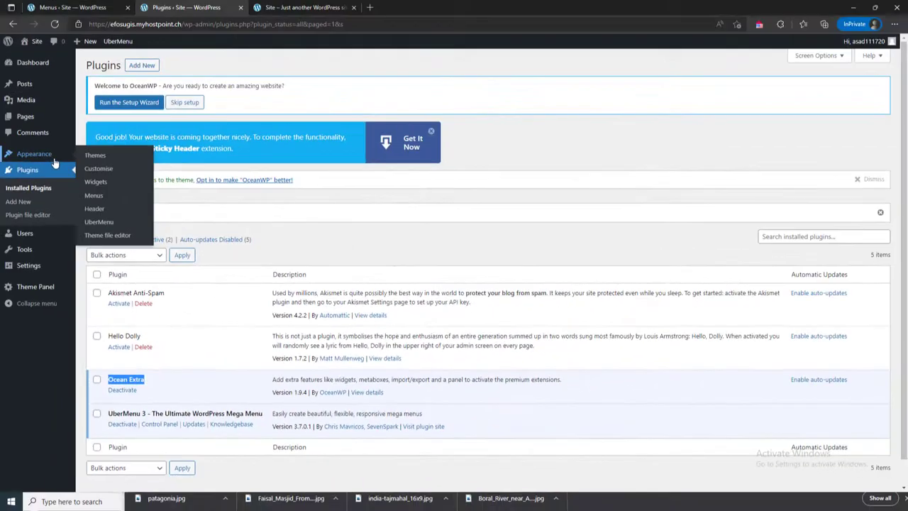
pyautogui.click(95, 156)
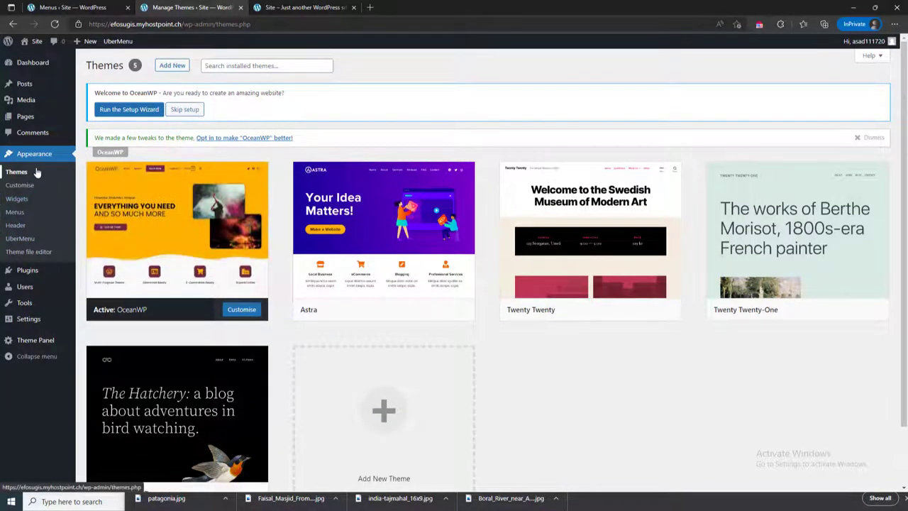
pyautogui.click(20, 213)
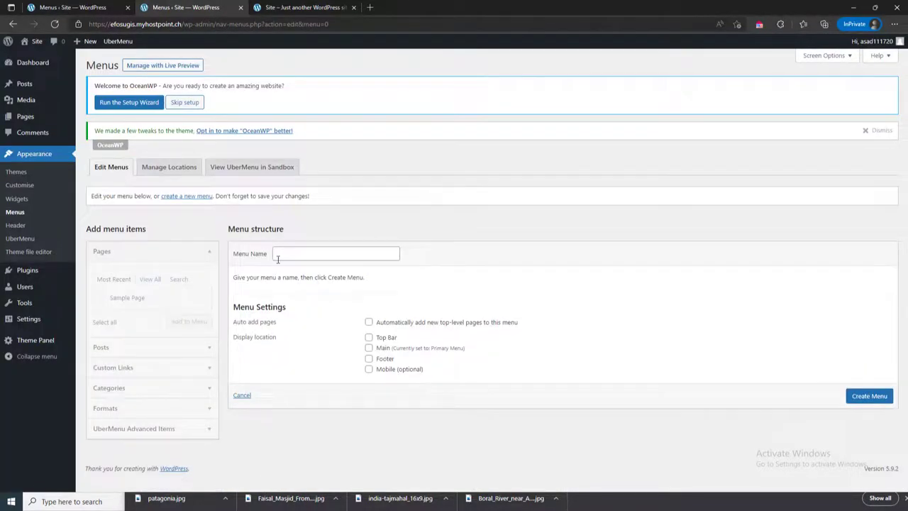
pyautogui.click(277, 256)
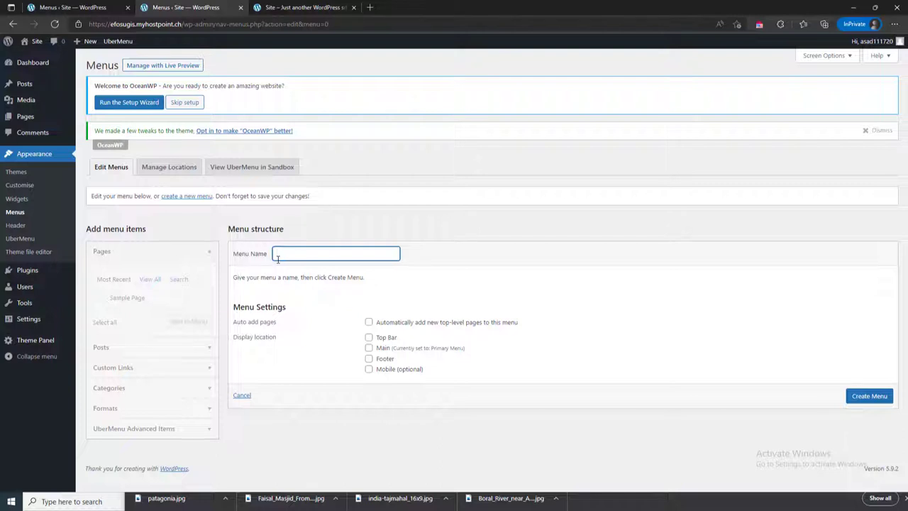
pyautogui.write('Uber_menu')
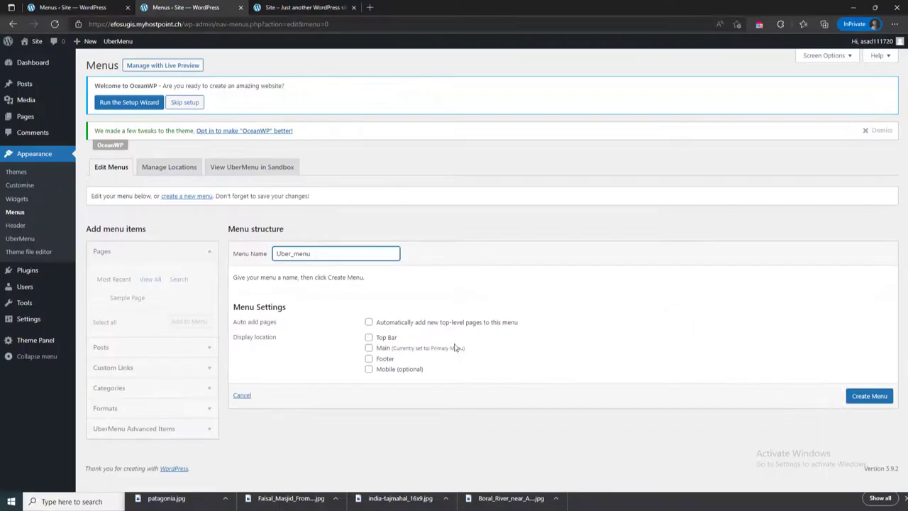
pyautogui.moveTo(326, 253); pyautogui.dragTo(249, 266)
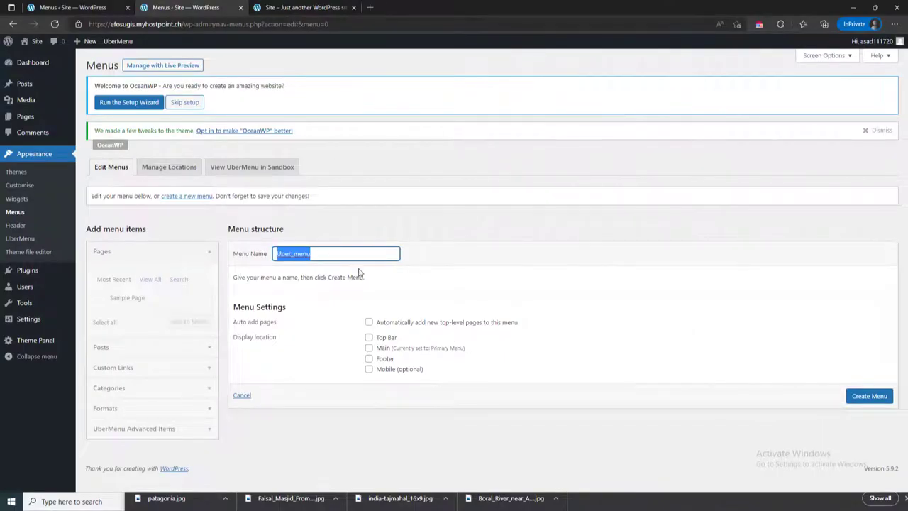
pyautogui.write('ube')
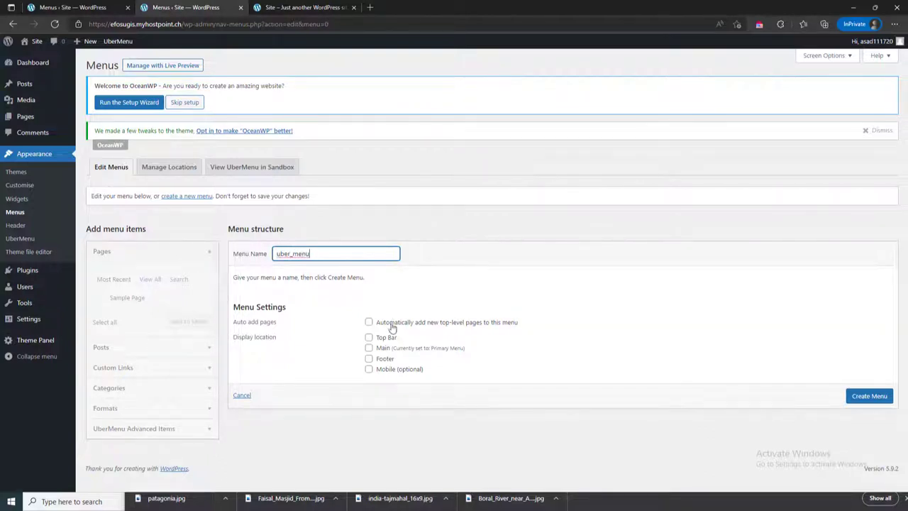
# - Assign the new menu to the Main display location and create it
pyautogui.tripleClick(241, 336)
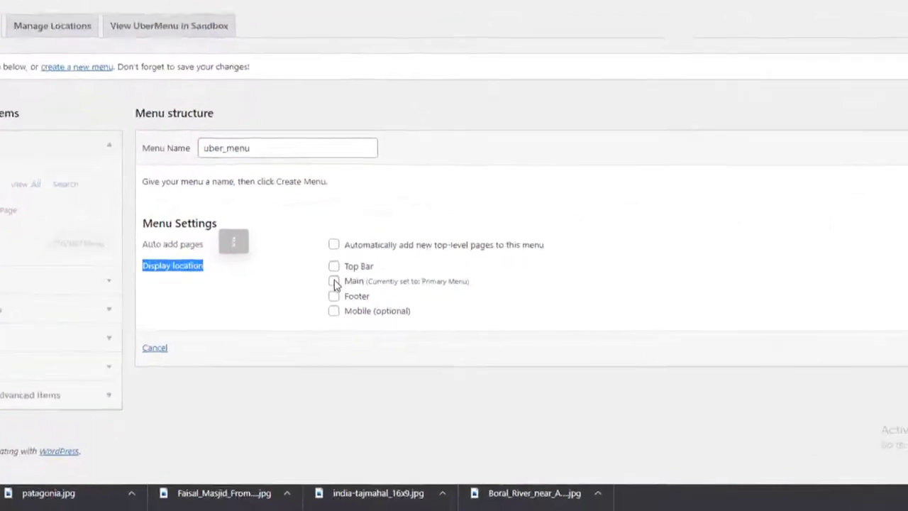
pyautogui.click(368, 348)
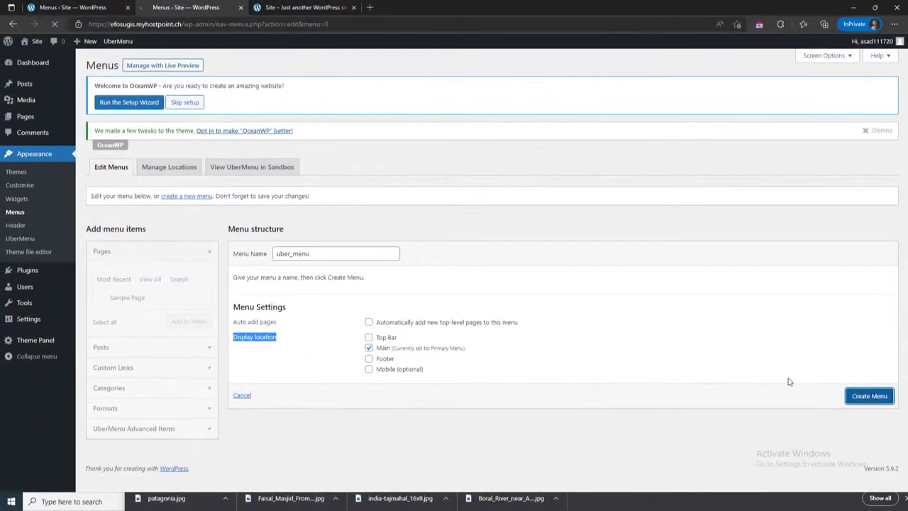
pyautogui.click(869, 396)
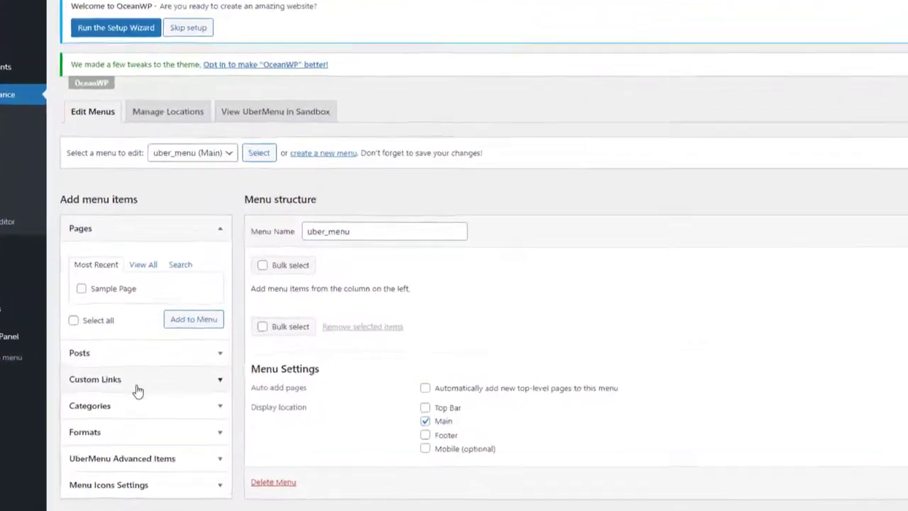
# - Add a custom link with URL # and link text Patagonia to the menu
pyautogui.click(145, 374)
pyautogui.click(126, 309)
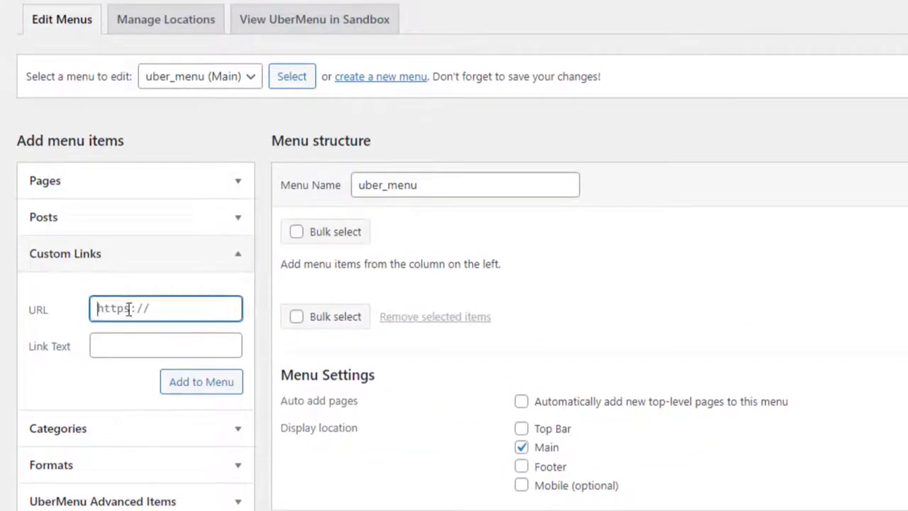
pyautogui.write('#')
pyautogui.click(129, 345)
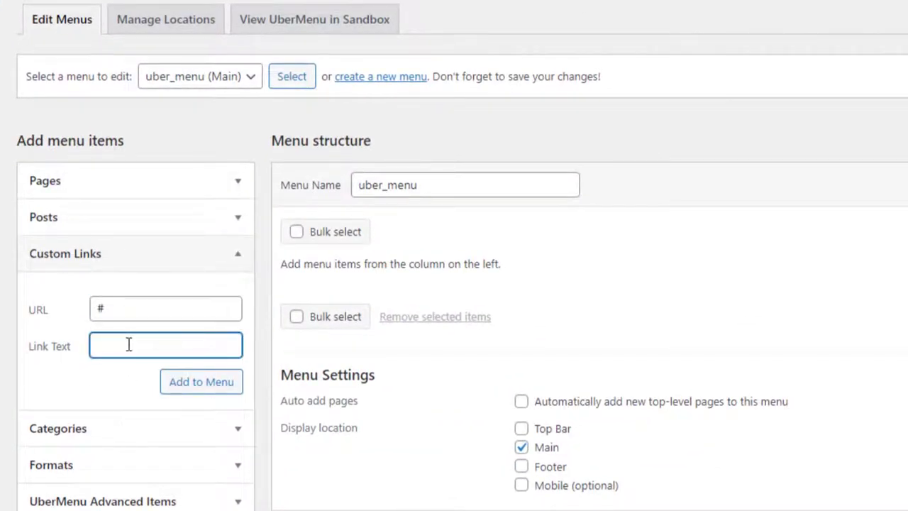
pyautogui.write('#')
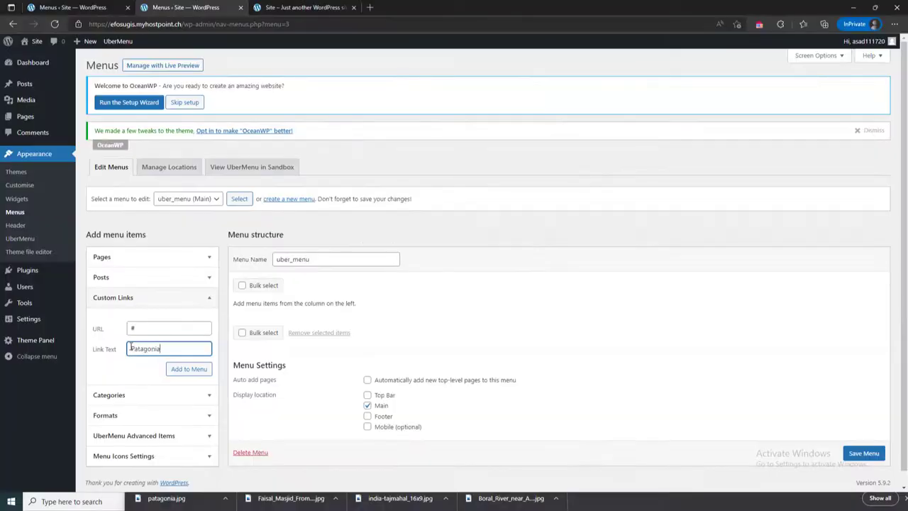
pyautogui.click(186, 370)
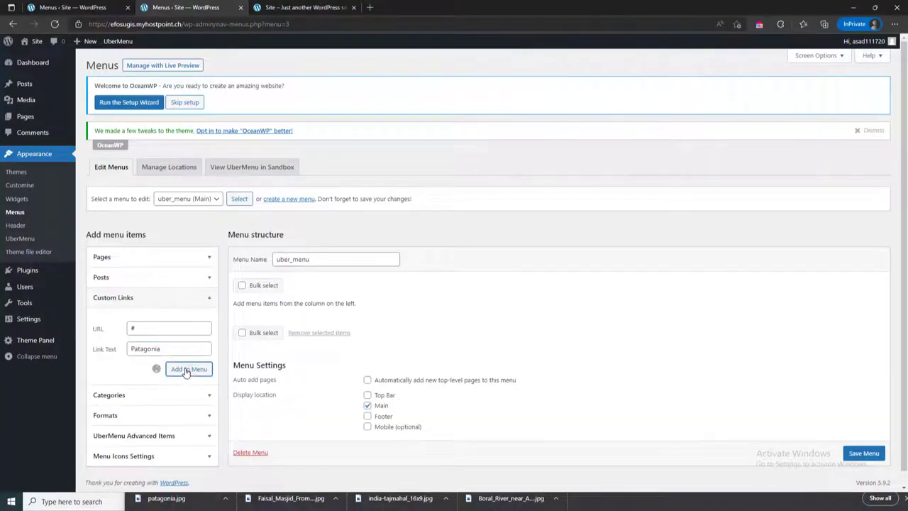
# - Add a custom link with URL # and link text Bangladesh to the menu
pyautogui.click(152, 328)
pyautogui.write('#')
pyautogui.click(152, 344)
pyautogui.write('Bangladesh')
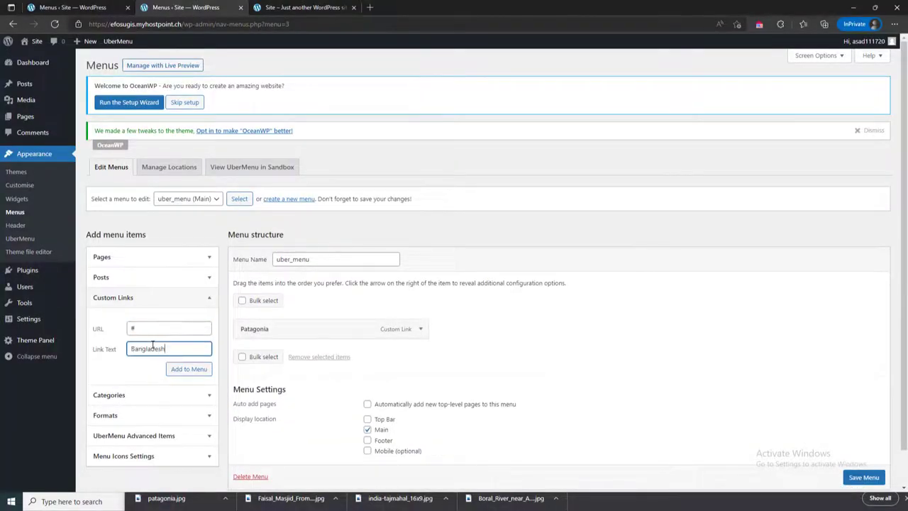
pyautogui.click(189, 369)
# - Add a custom link with URL # and link text India to the menu
pyautogui.click(152, 328)
pyautogui.write('#')
pyautogui.click(153, 347)
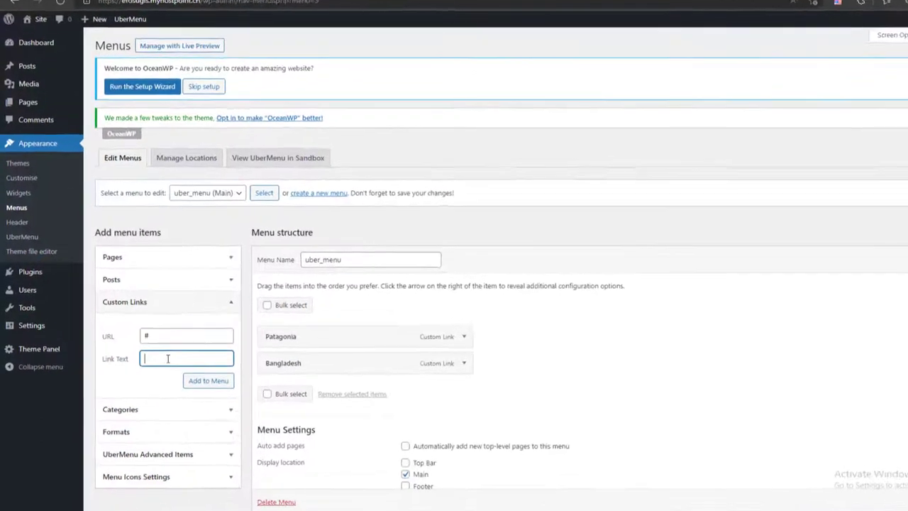
pyautogui.write('India')
pyautogui.click(202, 380)
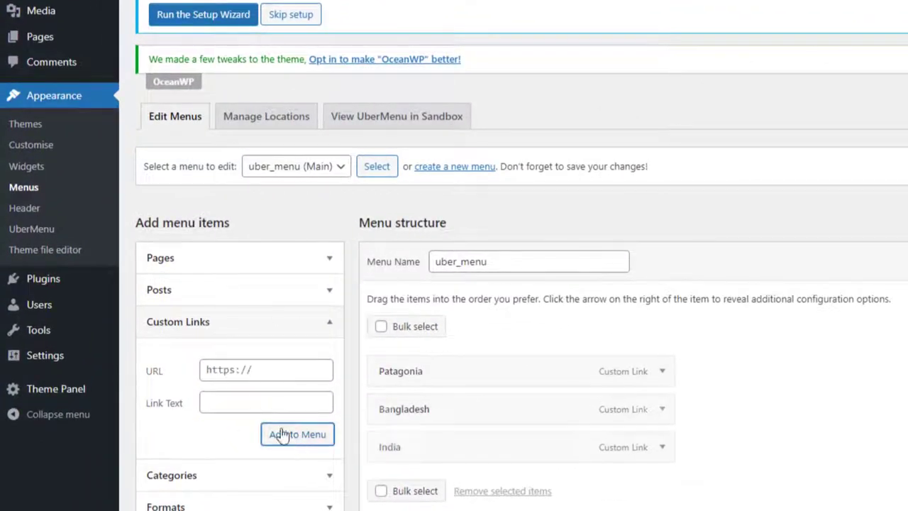
# - Add a custom link with URL # and link text Pakistan to the menu
pyautogui.click(230, 370)
pyautogui.write('#')
pyautogui.click(229, 395)
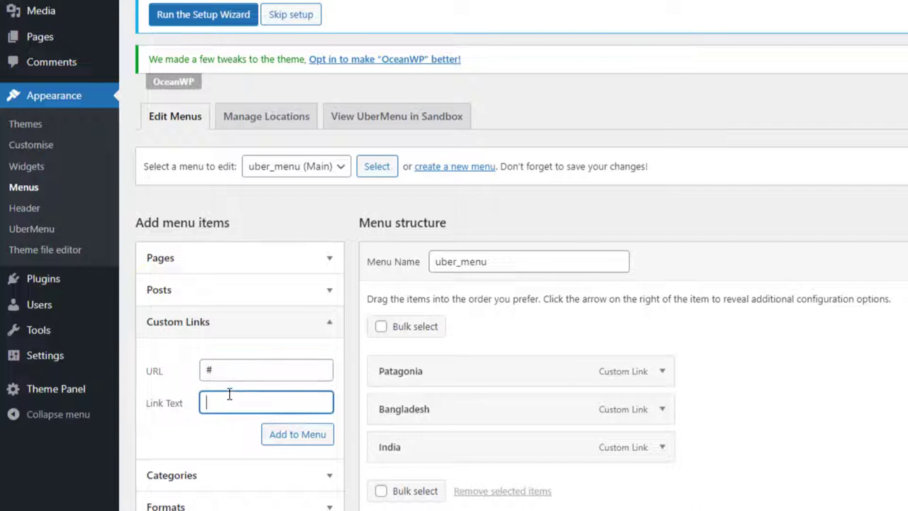
pyautogui.write('Pakistan')
pyautogui.click(298, 434)
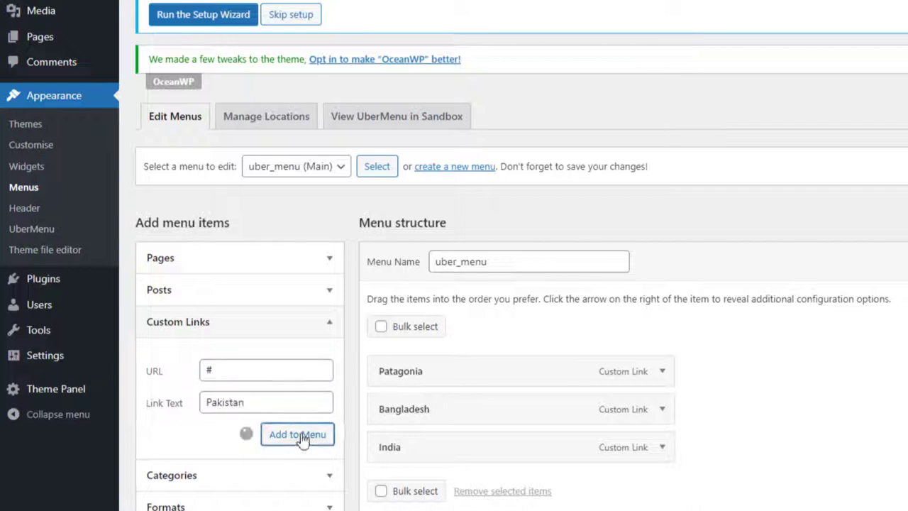
# - Add a custom link with link text Image_menu and URL # to the menu
pyautogui.click(237, 404)
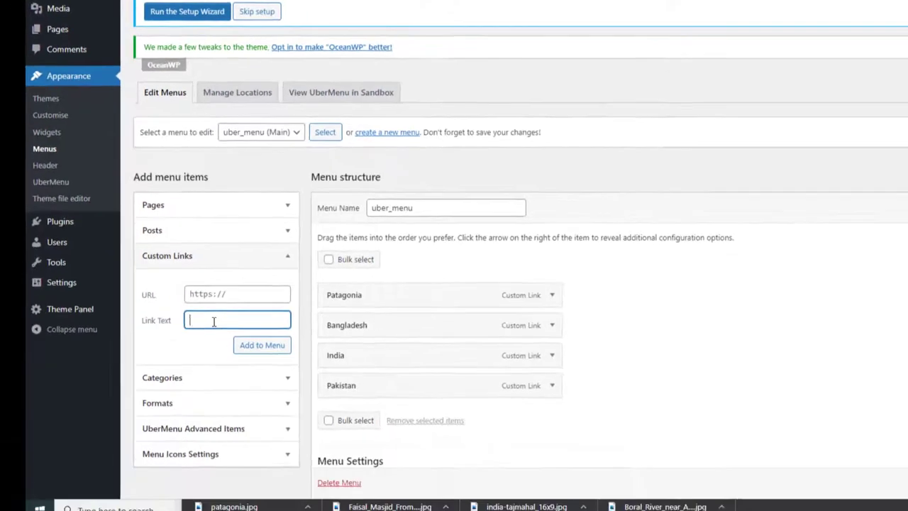
pyautogui.write('Image')
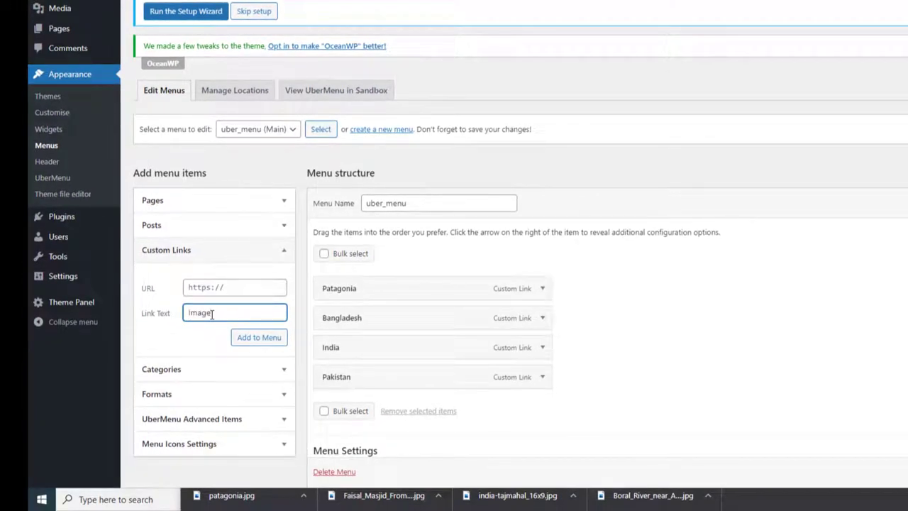
pyautogui.write('_menu')
pyautogui.click(267, 340)
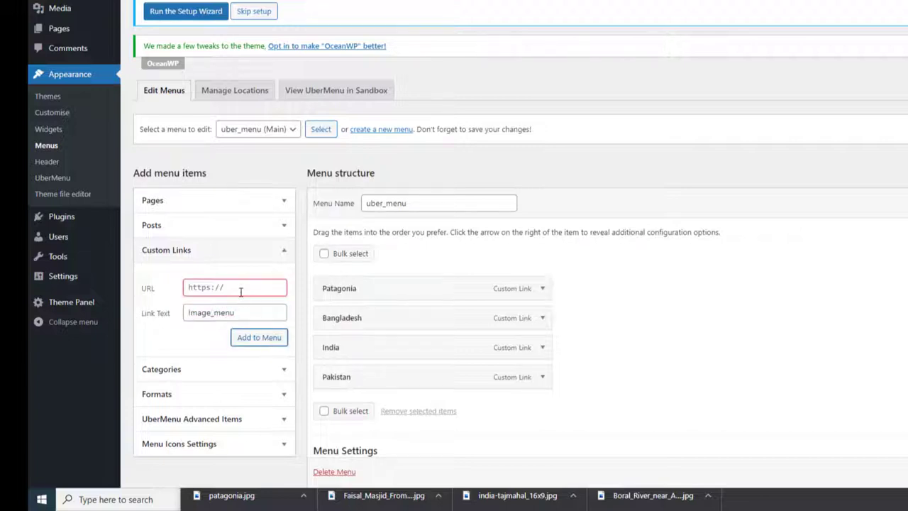
pyautogui.click(240, 291)
pyautogui.write('#')
pyautogui.click(258, 338)
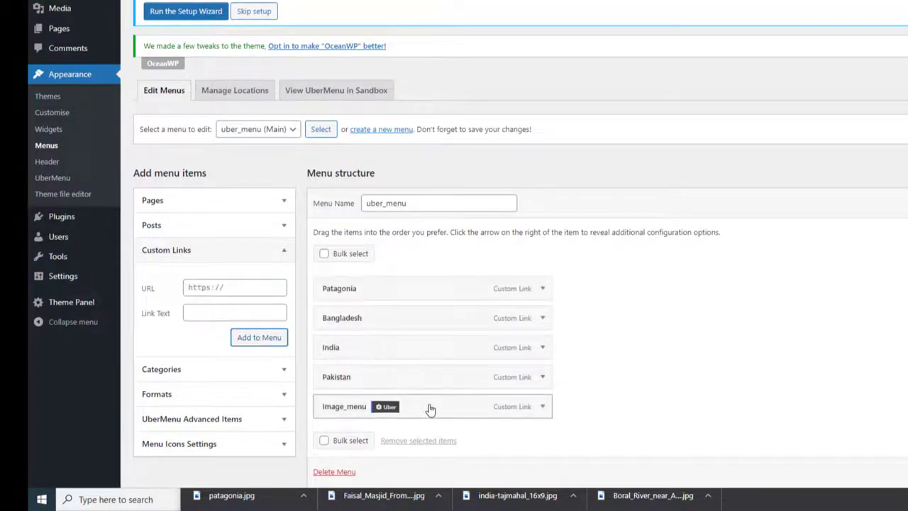
# - Move Image_menu to the top of the menu structure and nest Patagonia, Bangladesh, India and Pakistan under it as sub items
pyautogui.moveTo(430, 410); pyautogui.dragTo(424, 284)
pyautogui.moveTo(421, 318); pyautogui.dragTo(468, 410)
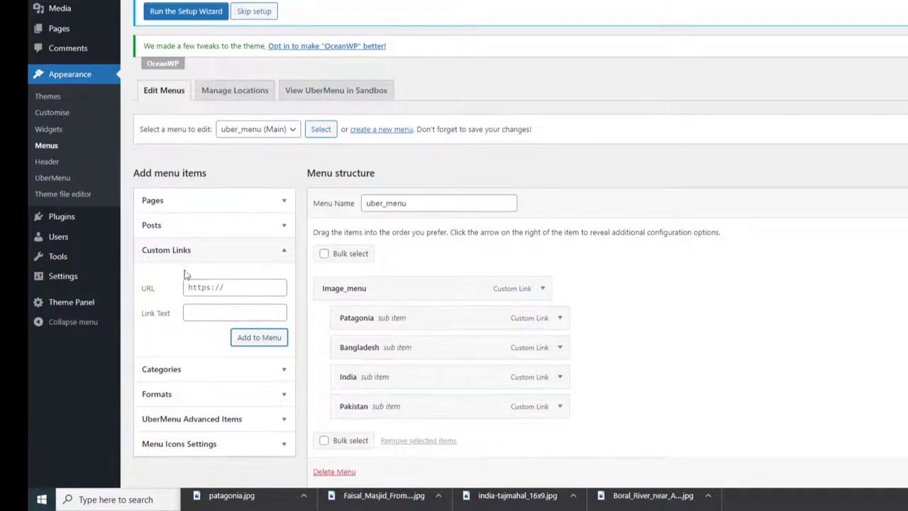
# - Add a custom link with link text Menu2 and URL # to the menu
pyautogui.click(195, 315)
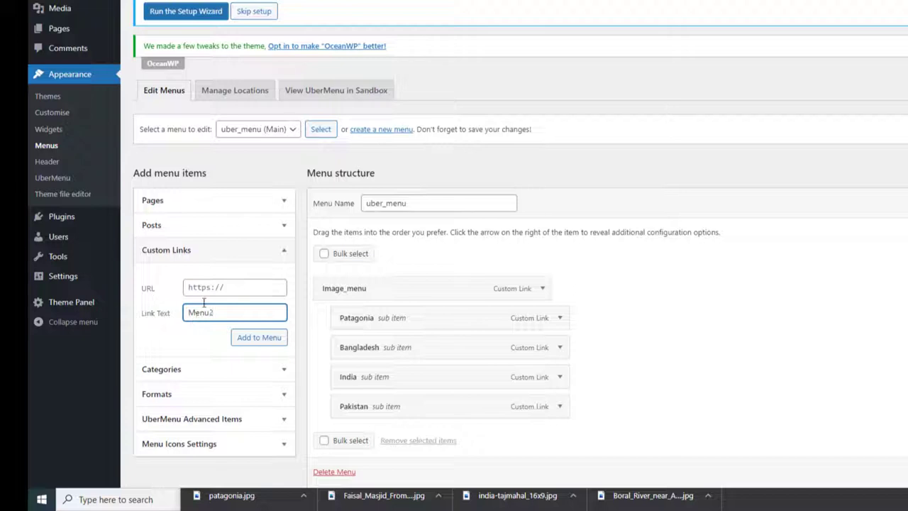
pyautogui.click(234, 287)
pyautogui.write('#')
pyautogui.click(250, 338)
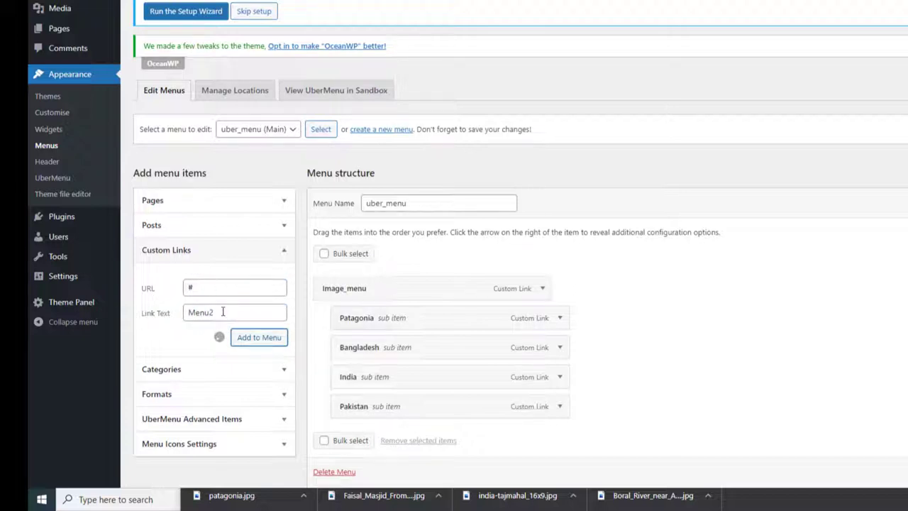
# - Add a custom link with URL # and link text Menu3 to the menu
pyautogui.click(213, 287)
pyautogui.write('#')
pyautogui.click(212, 312)
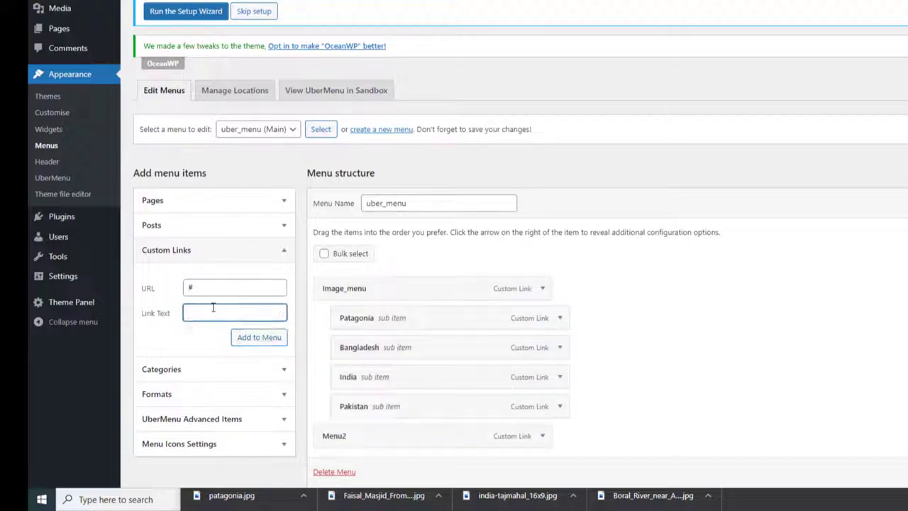
pyautogui.write('Menu3')
pyautogui.click(249, 338)
# - Add a custom link with URL # and link text Menu4 to the menu
pyautogui.click(218, 291)
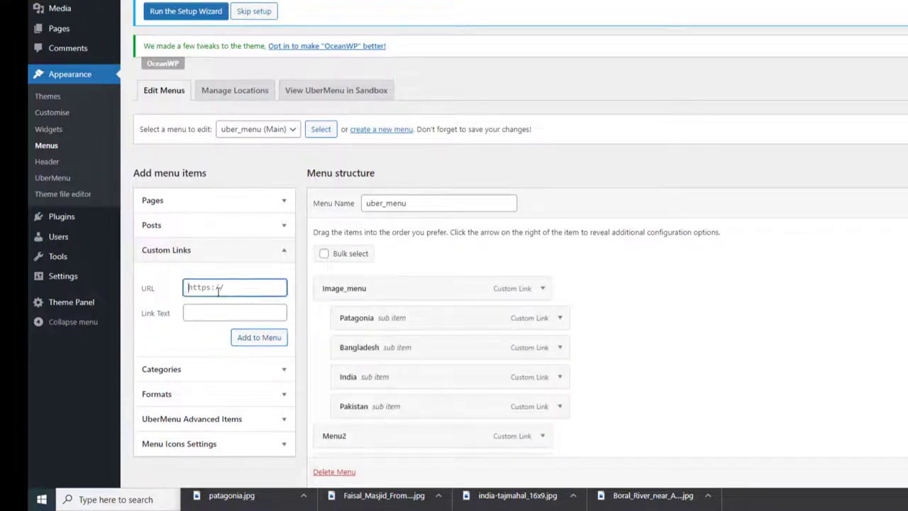
pyautogui.write('#')
pyautogui.press('Tab')
pyautogui.write('Menu')
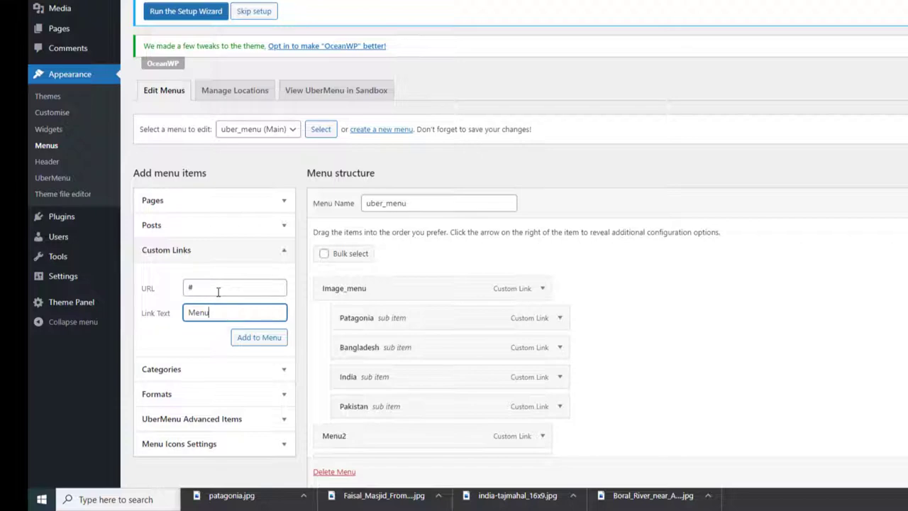
pyautogui.write('4')
pyautogui.scroll(-3, 234, 304)
pyautogui.click(259, 113)
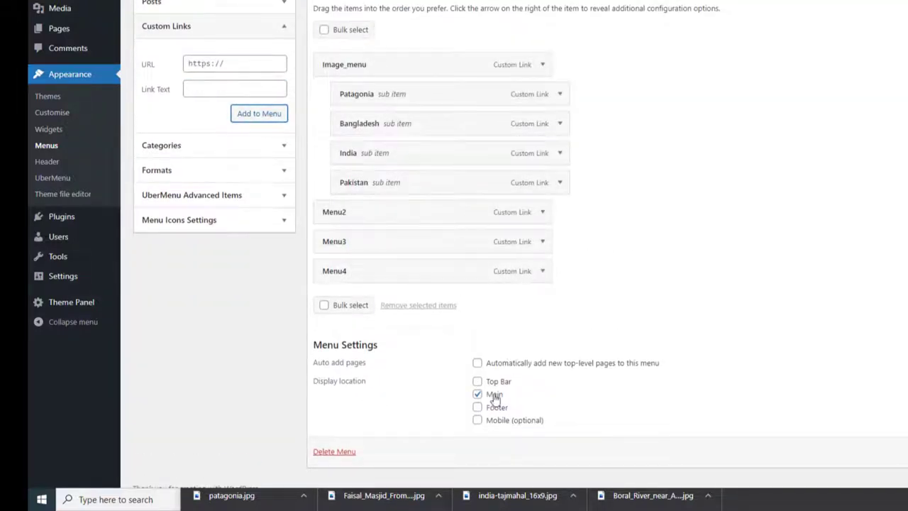
# - Review the menu structure and save uber_menu
pyautogui.scroll(3, 385, 135)
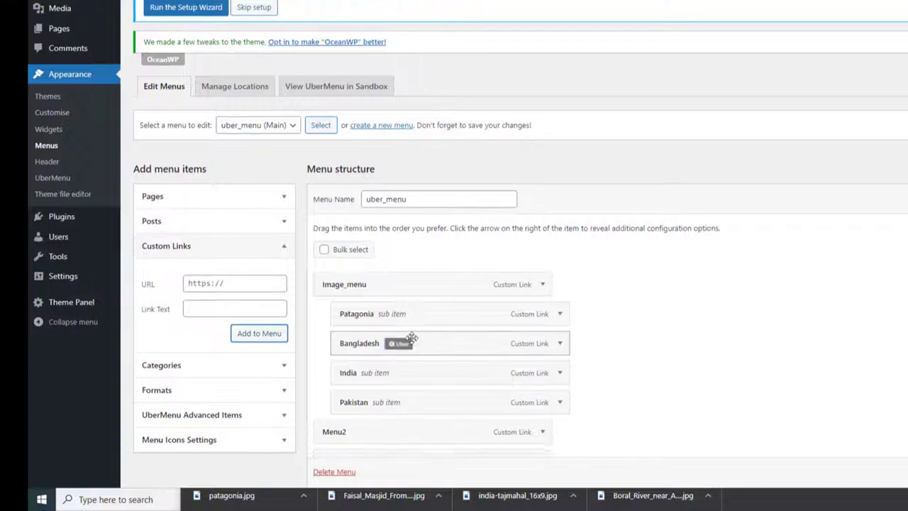
pyautogui.scroll(-2, 416, 339)
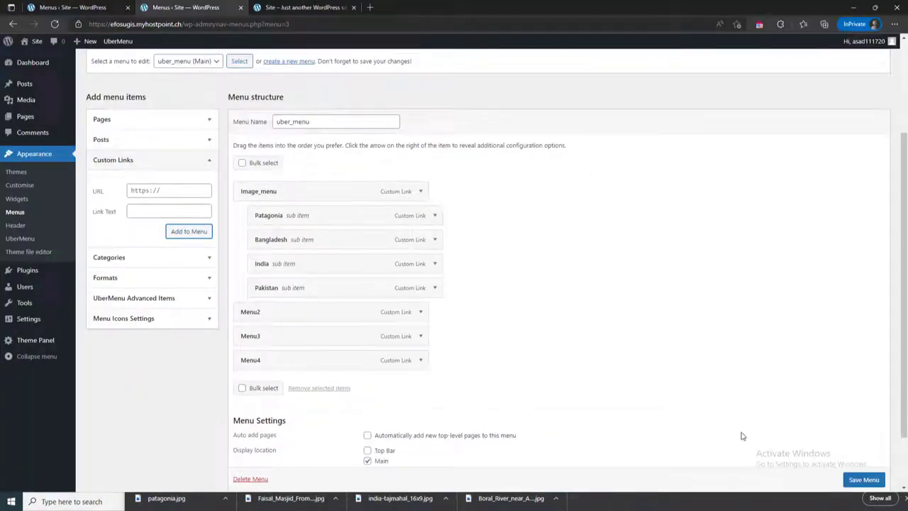
pyautogui.click(860, 480)
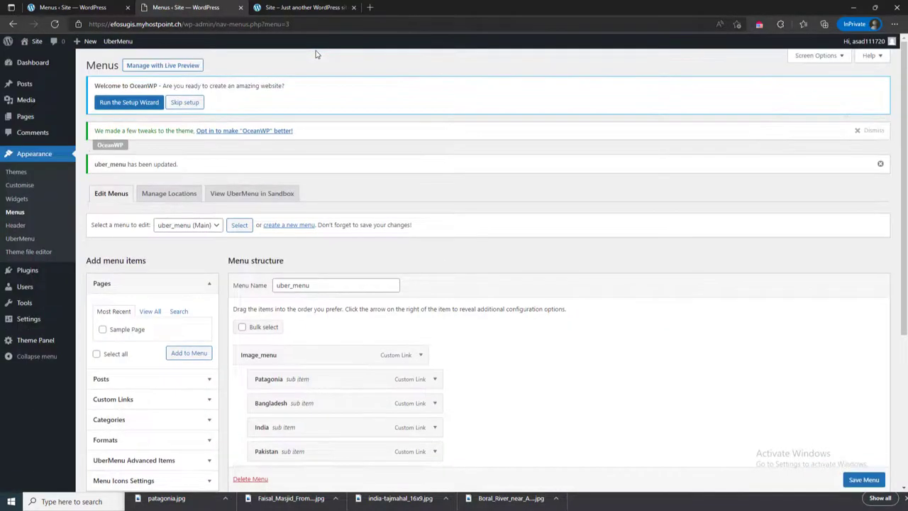
# - Open the live site in a new browser tab and view the Image_menu submenu
pyautogui.moveTo(209, 7); pyautogui.dragTo(312, 8)
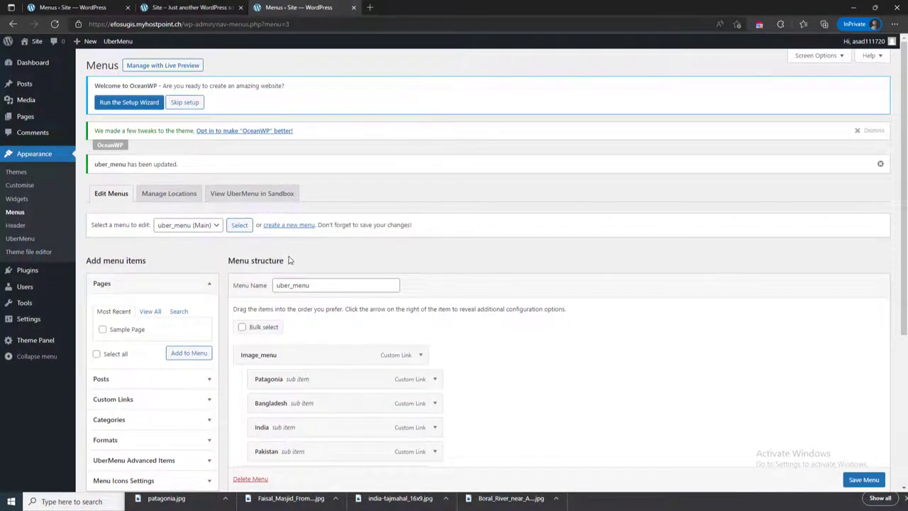
pyautogui.moveTo(37, 44)
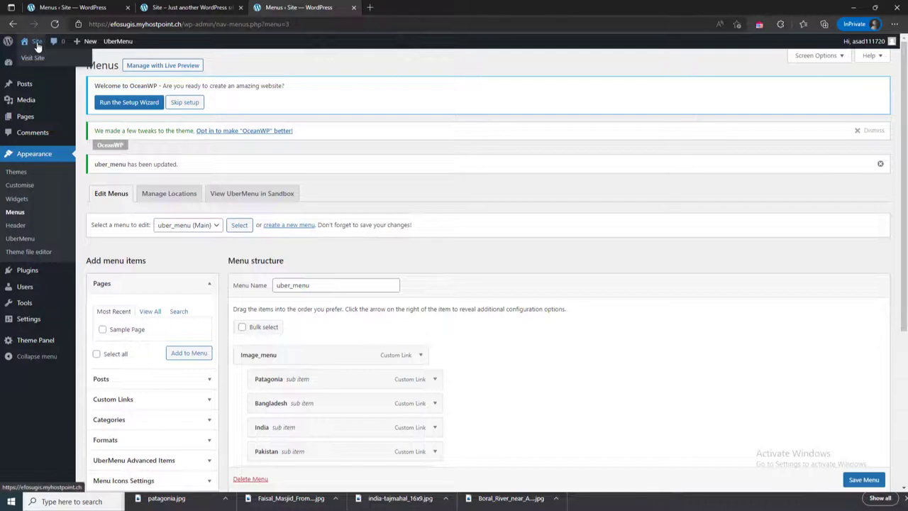
pyautogui.rightClick(35, 56)
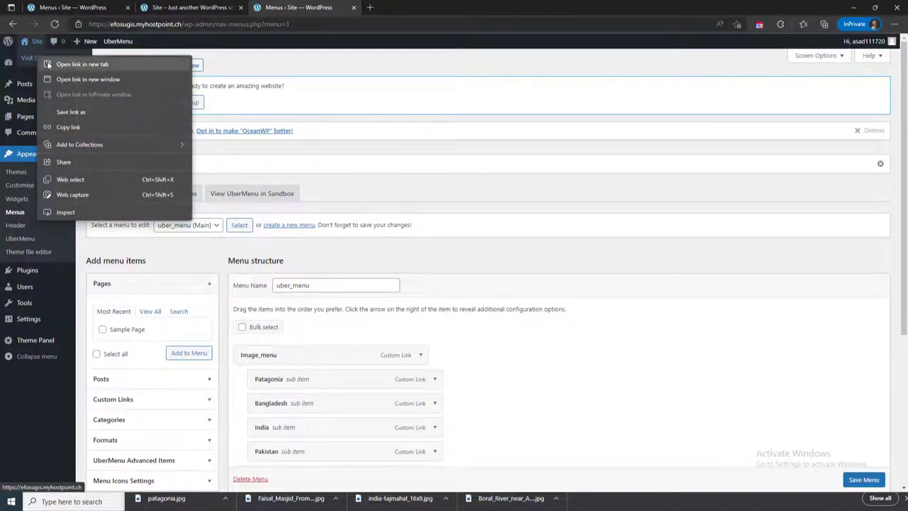
pyautogui.click(48, 66)
pyautogui.click(403, 5)
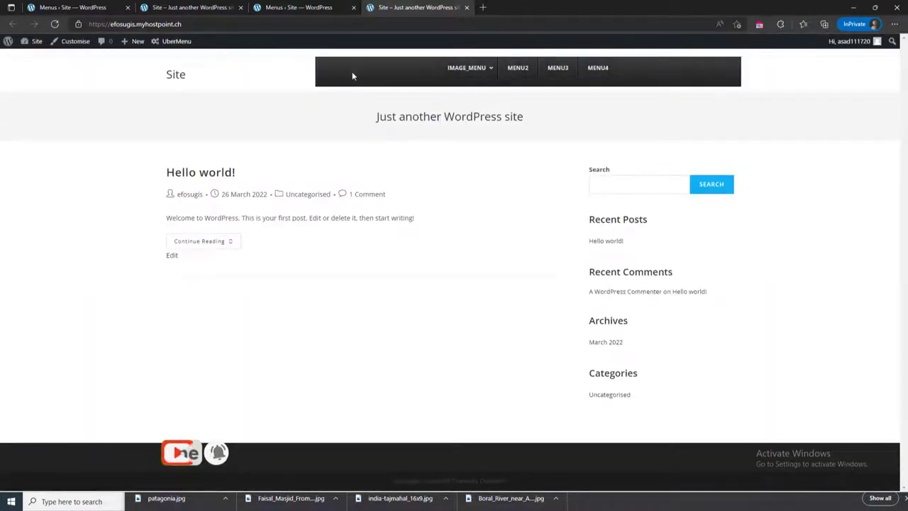
pyautogui.moveTo(488, 79)
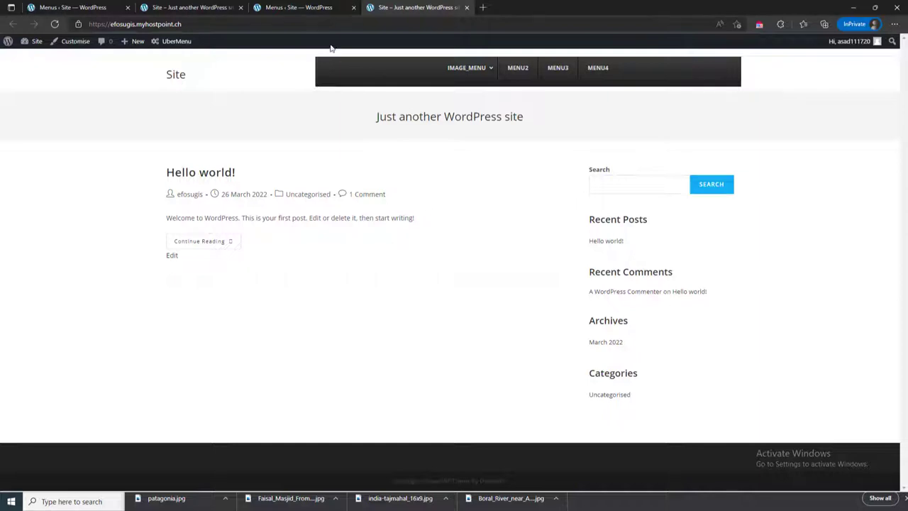
# - In the menu editor, upload 1.jpg from the Desktop as the UberMenu image of the Patagonia sub item
pyautogui.click(266, 5)
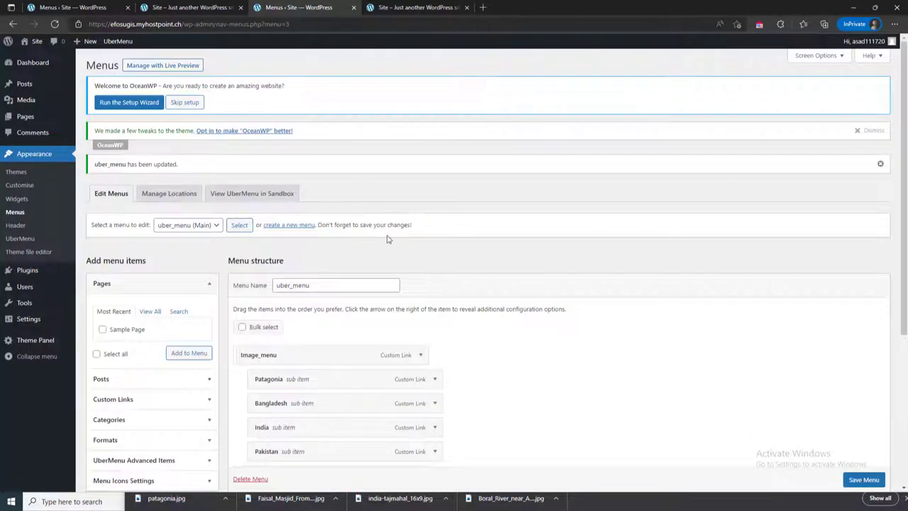
pyautogui.scroll(-3, 397, 282)
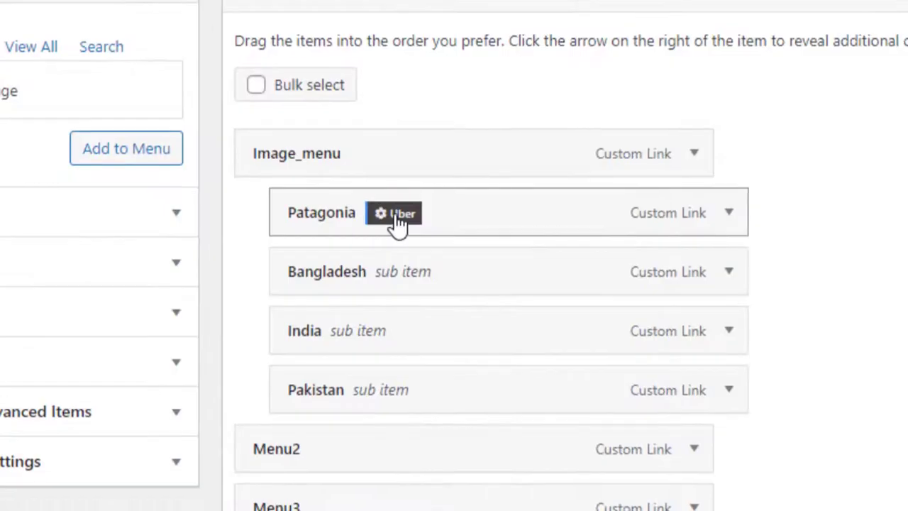
pyautogui.click(398, 221)
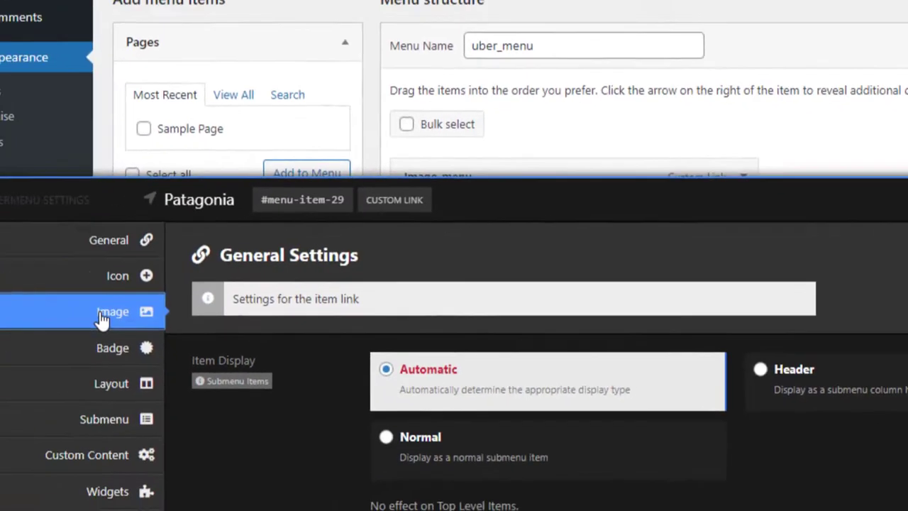
pyautogui.click(101, 319)
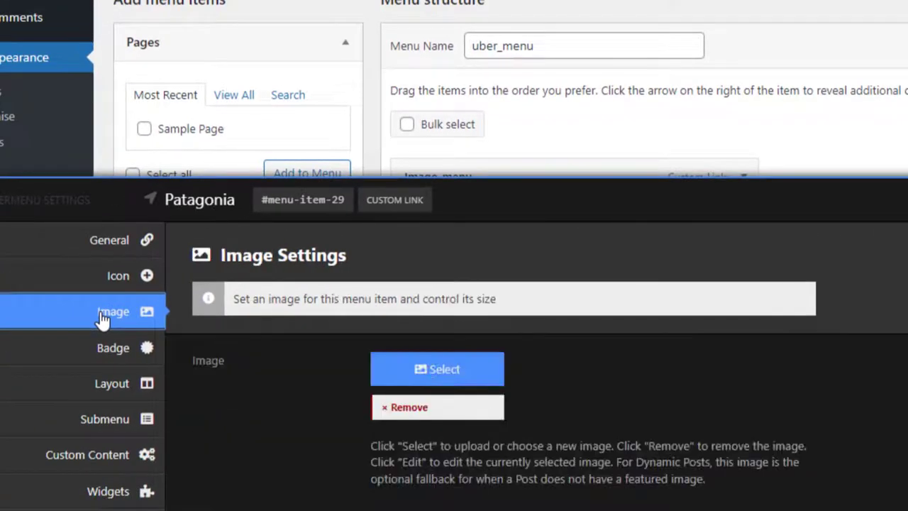
pyautogui.click(442, 374)
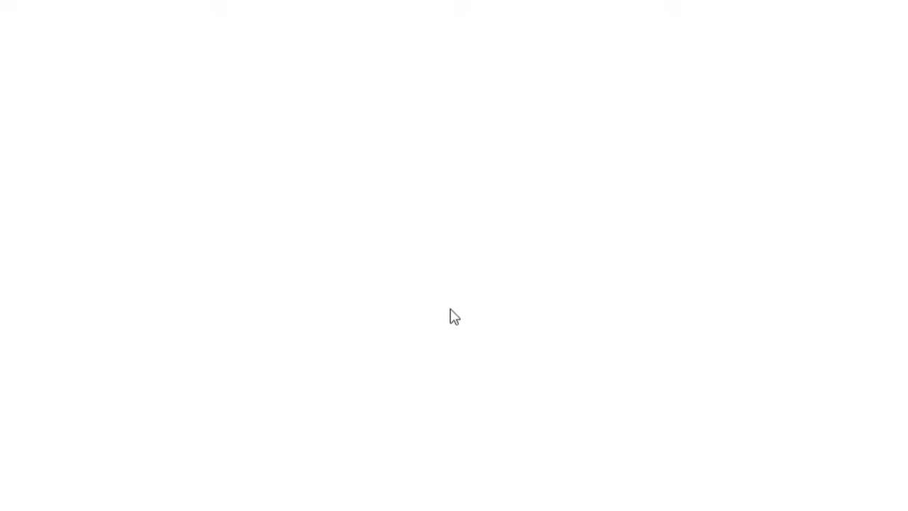
pyautogui.click(43, 82)
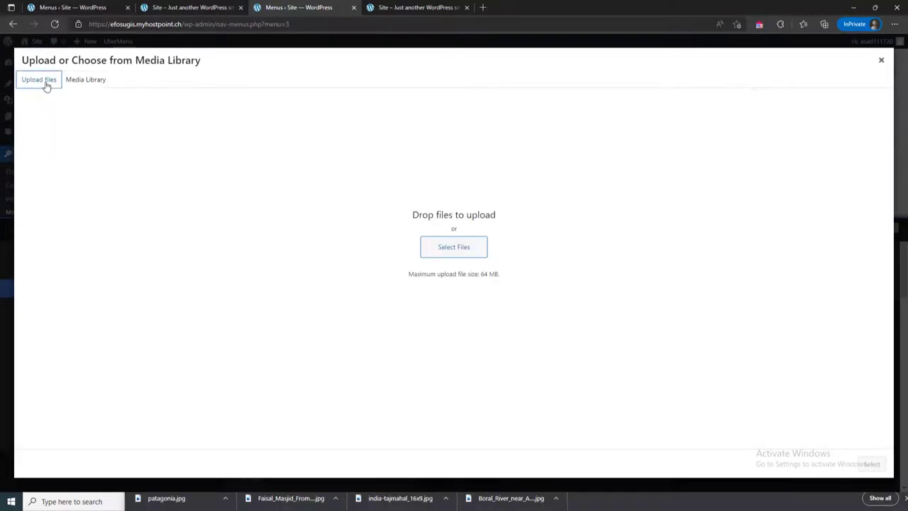
pyautogui.click(438, 256)
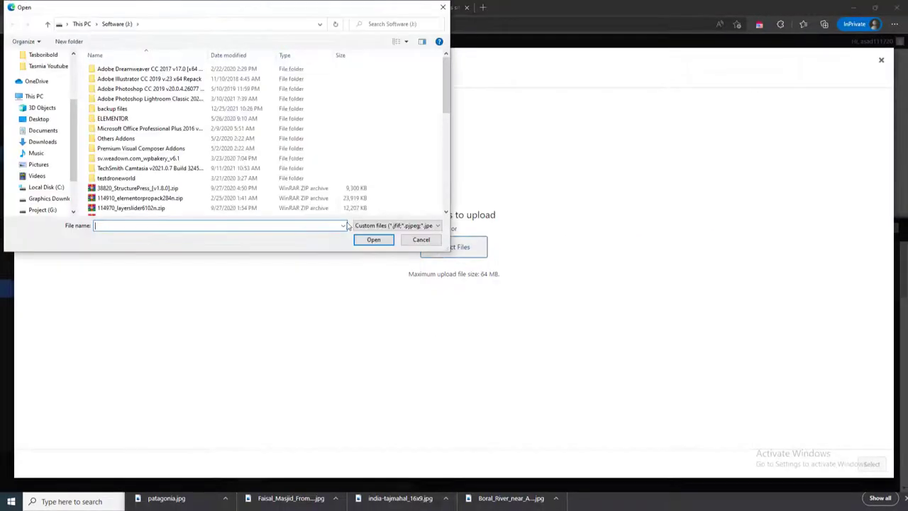
pyautogui.click(39, 120)
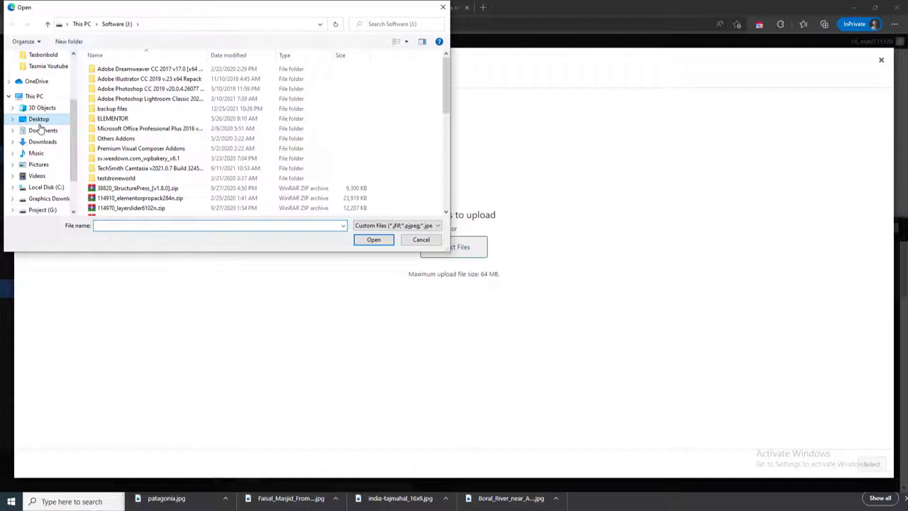
pyautogui.doubleClick(262, 83)
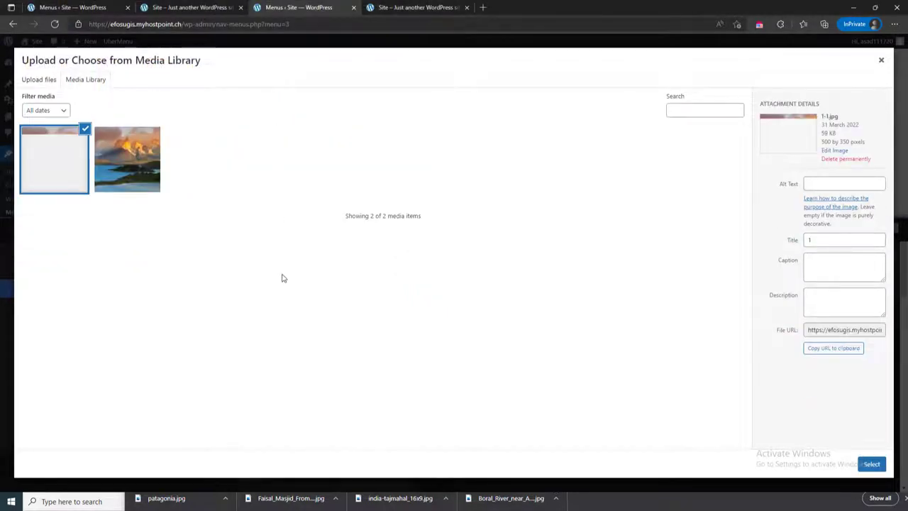
pyautogui.click(868, 464)
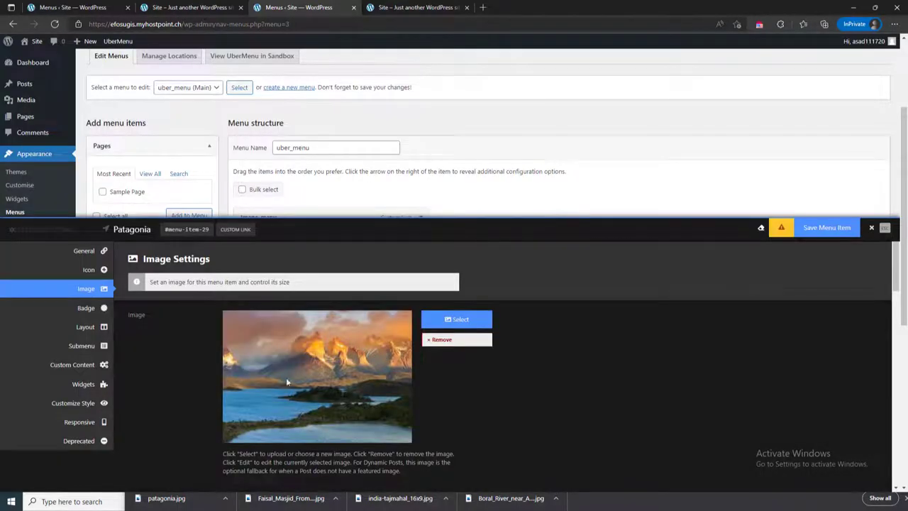
# - Set Patagonia's image size to Full, save the menu item and close its UberMenu settings
pyautogui.scroll(-2, 286, 377)
pyautogui.scroll(-3, 277, 386)
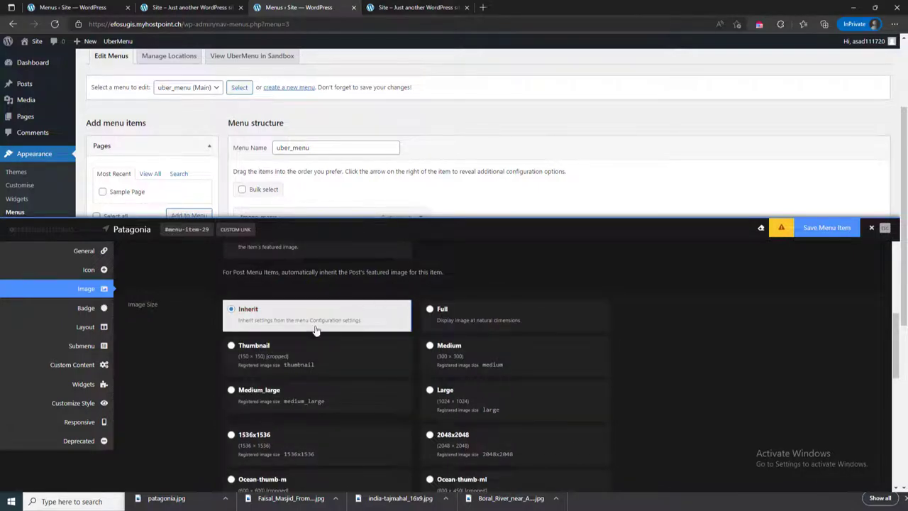
pyautogui.scroll(-1, 326, 351)
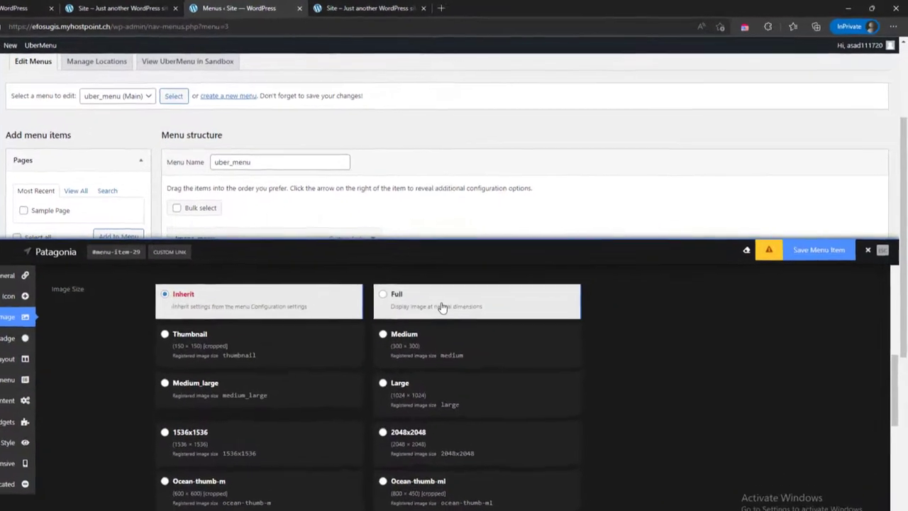
pyautogui.click(410, 328)
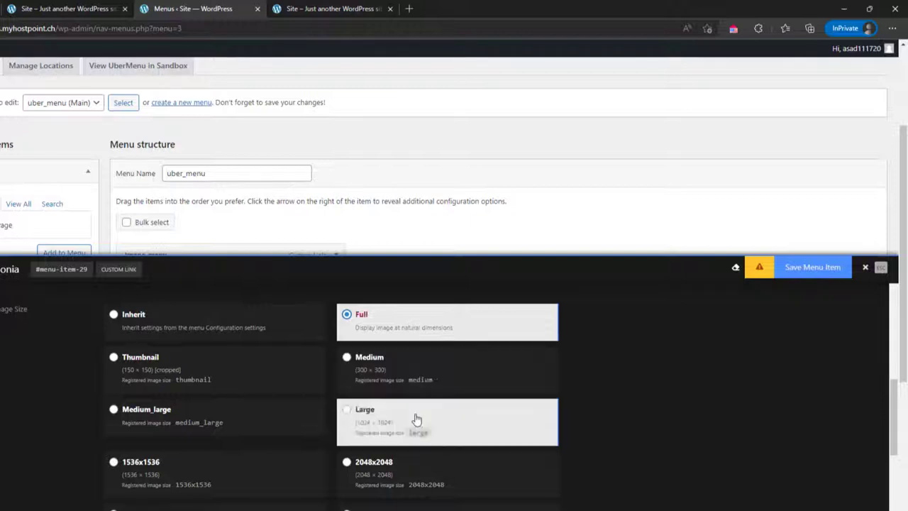
pyautogui.scroll(-5, 321, 458)
pyautogui.scroll(-4, 317, 465)
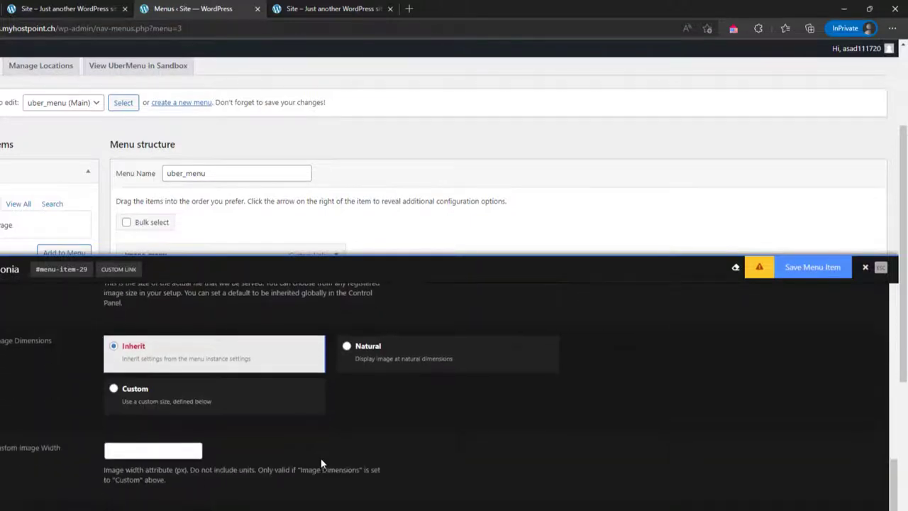
pyautogui.scroll(-1, 320, 463)
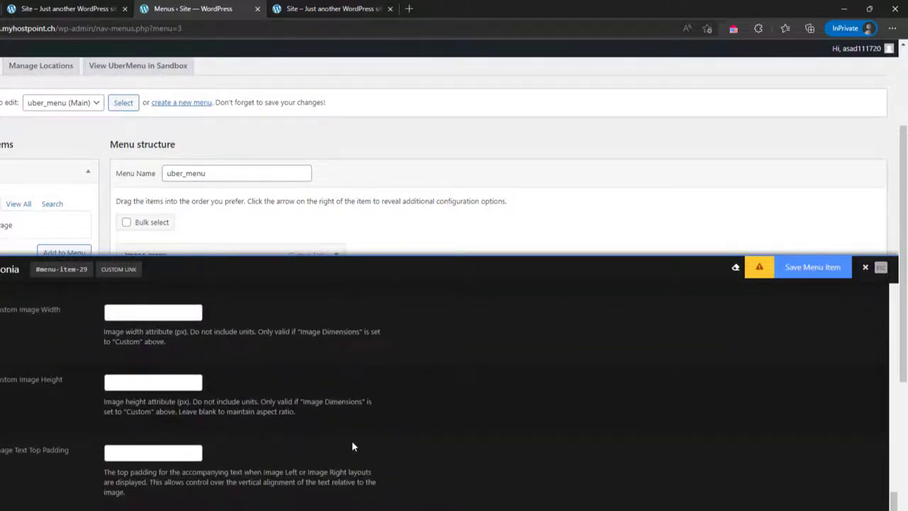
pyautogui.scroll(-1, 352, 446)
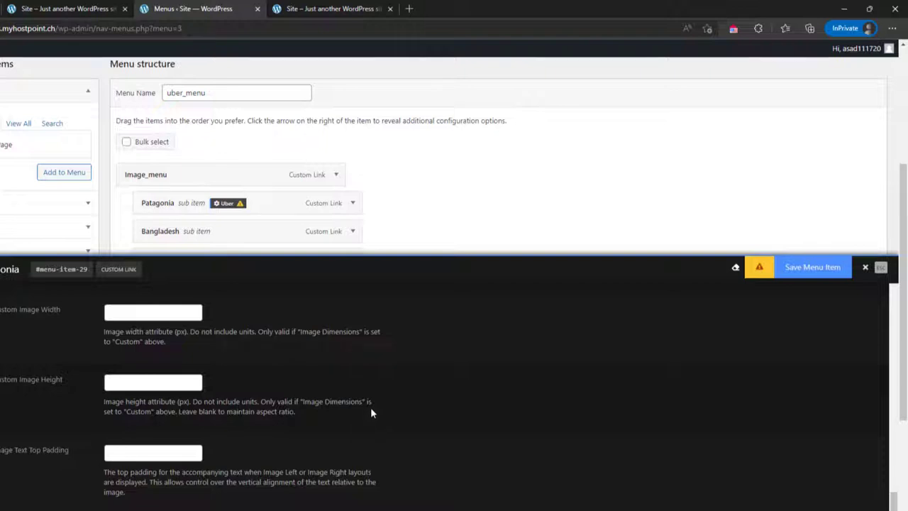
pyautogui.click(805, 273)
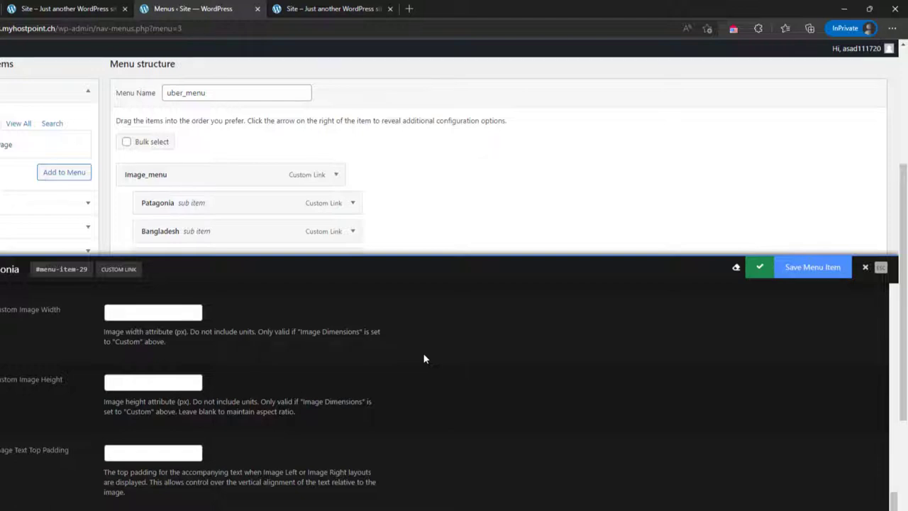
pyautogui.click(880, 269)
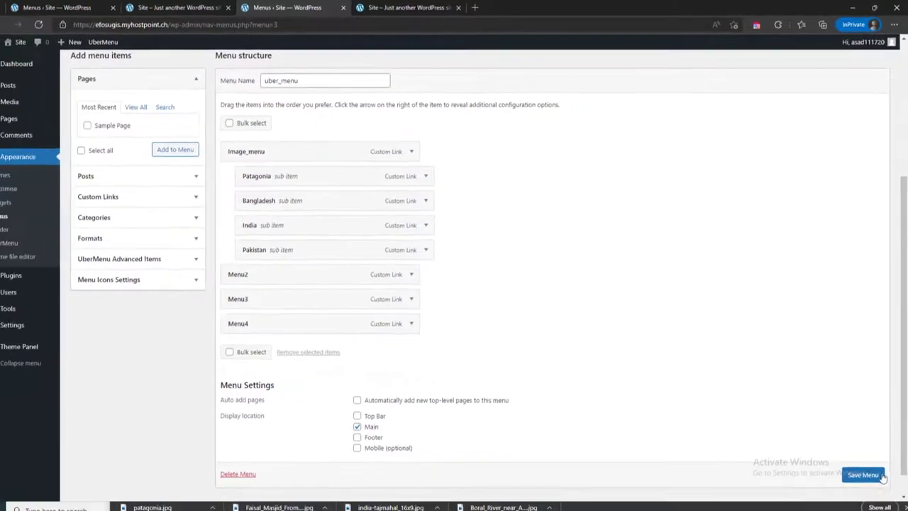
# - Save uber_menu and reload the live site to check the Image_menu submenu
pyautogui.scroll(-1, 860, 510)
pyautogui.click(861, 458)
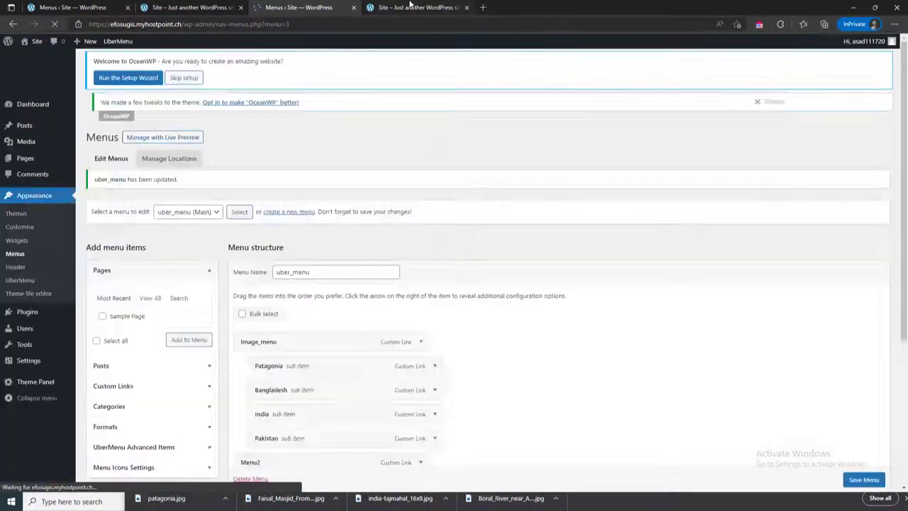
pyautogui.click(410, 6)
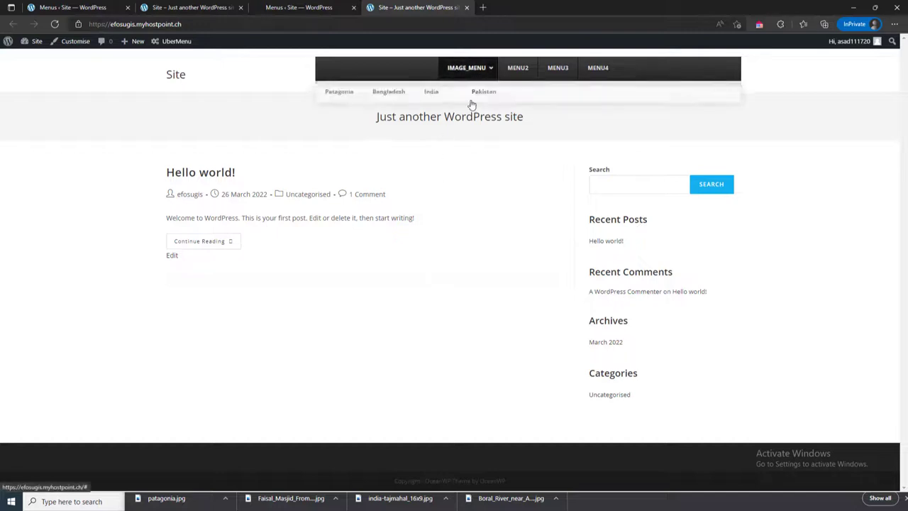
pyautogui.click(55, 25)
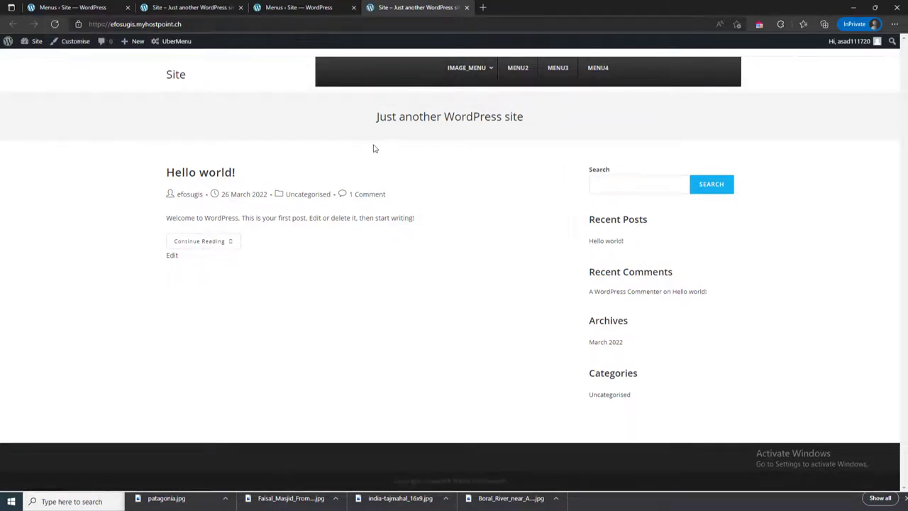
pyautogui.moveTo(461, 72)
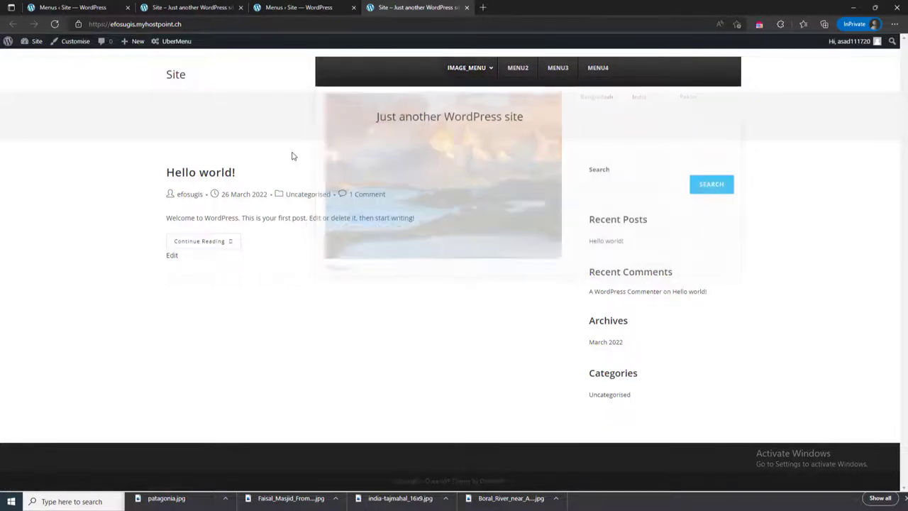
# - Upload 2.jpg from the Desktop as the UberMenu image of the Bangladesh sub item and save the menu item
pyautogui.click(317, 6)
pyautogui.scroll(-2, 299, 328)
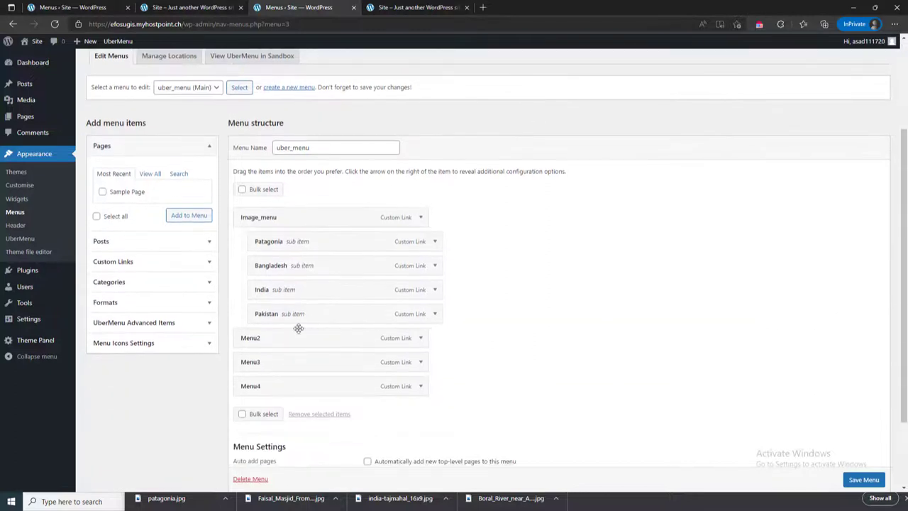
pyautogui.click(301, 268)
pyautogui.click(81, 294)
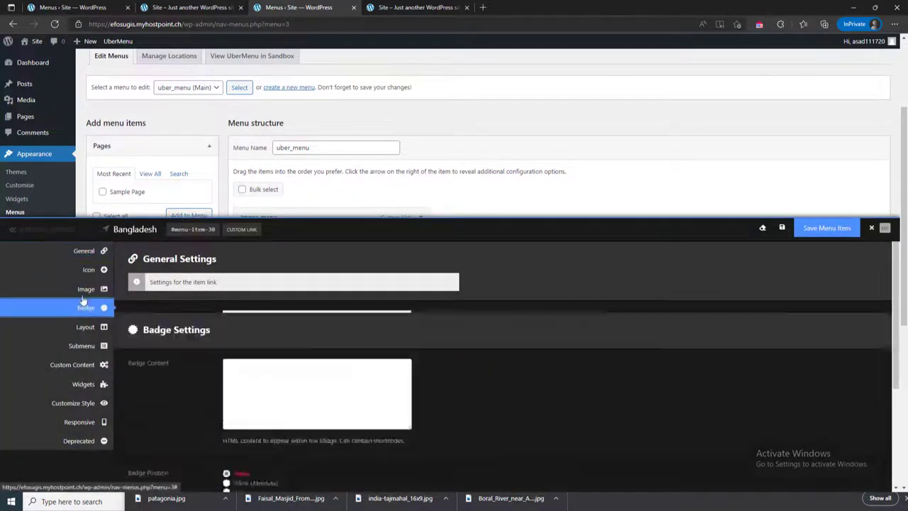
pyautogui.click(282, 320)
pyautogui.click(41, 83)
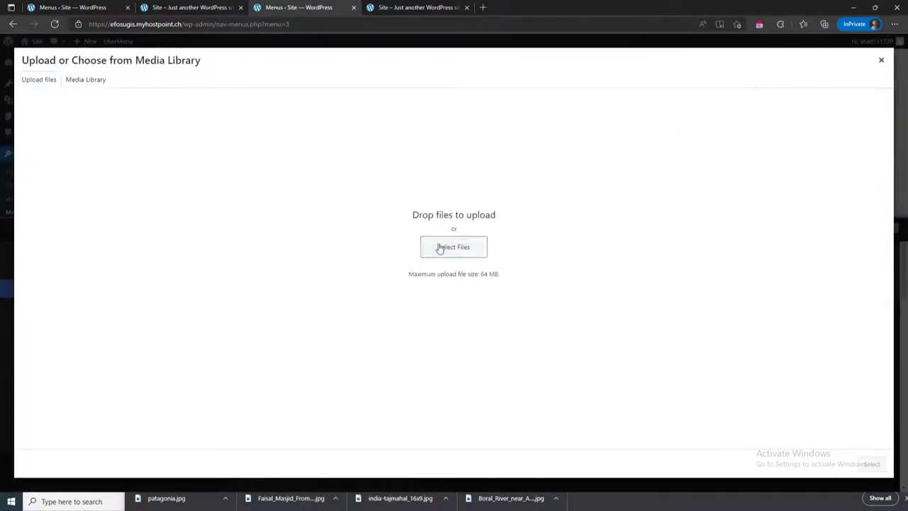
pyautogui.click(437, 245)
pyautogui.doubleClick(306, 80)
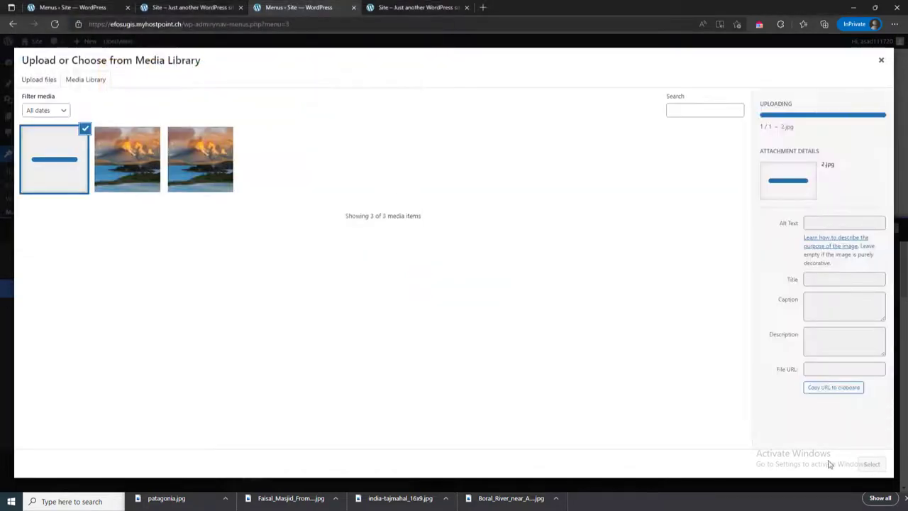
pyautogui.click(870, 462)
pyautogui.click(812, 230)
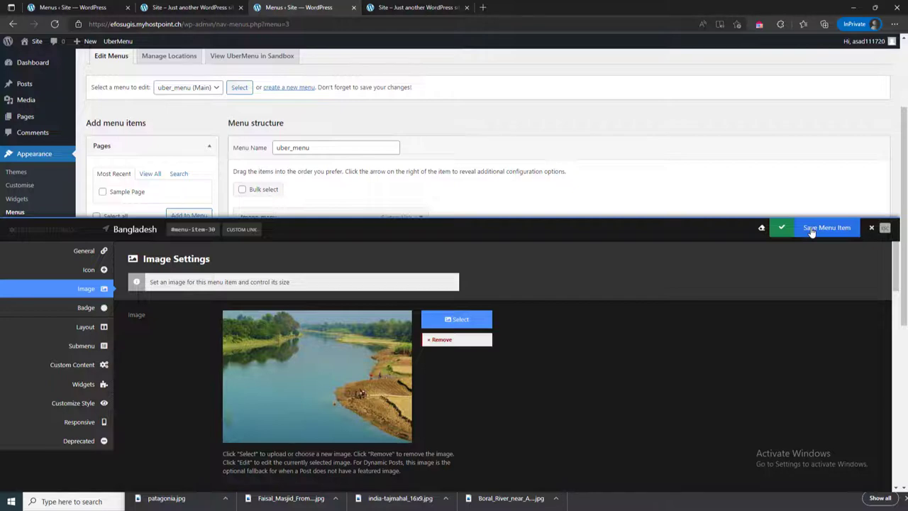
pyautogui.click(886, 230)
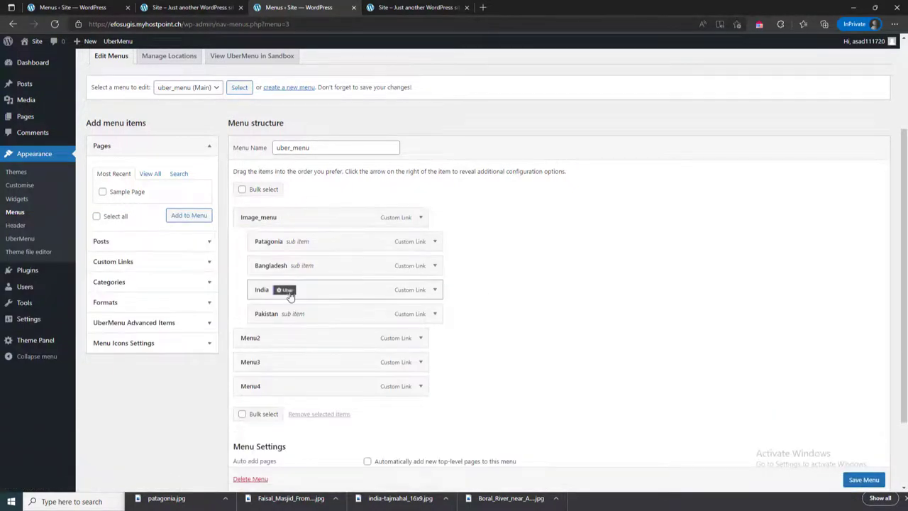
# - Upload 4.jpg from the Desktop as the UberMenu image of the India sub item, save the menu item and close its settings
pyautogui.click(286, 294)
pyautogui.click(76, 292)
pyautogui.click(278, 321)
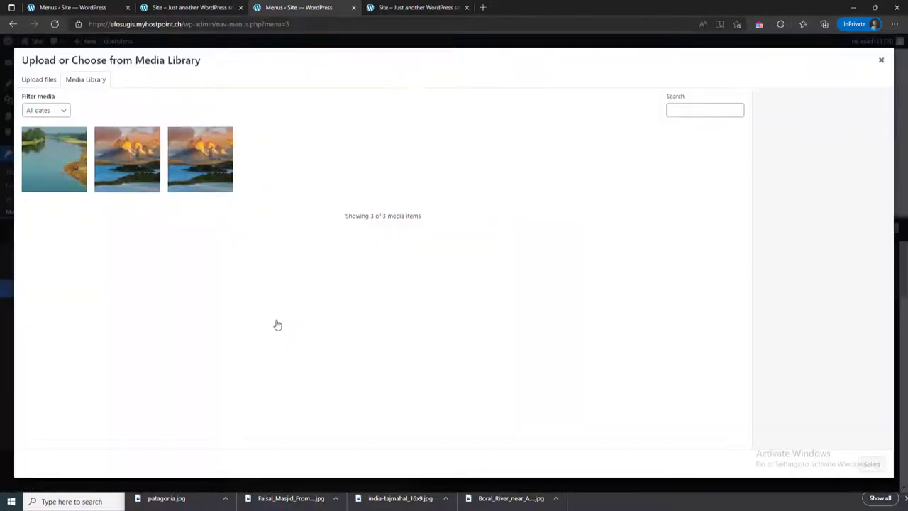
pyautogui.click(37, 81)
pyautogui.click(454, 246)
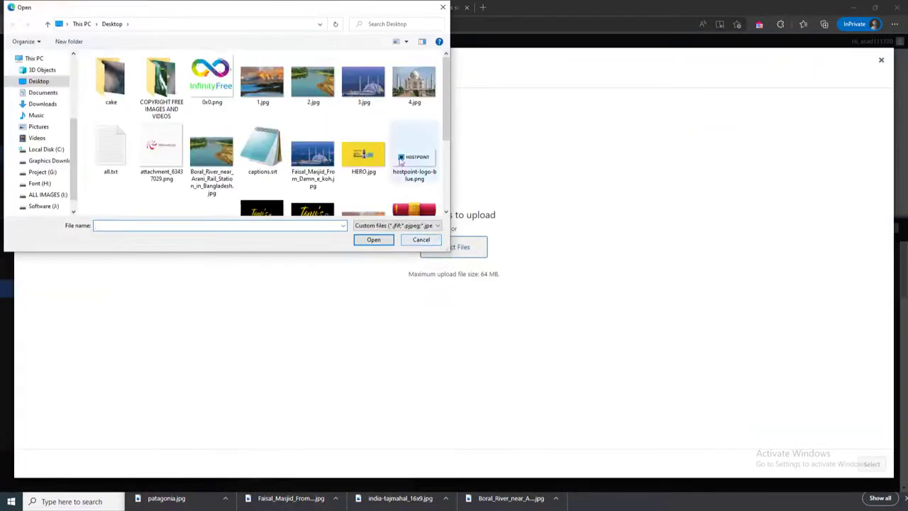
pyautogui.doubleClick(414, 99)
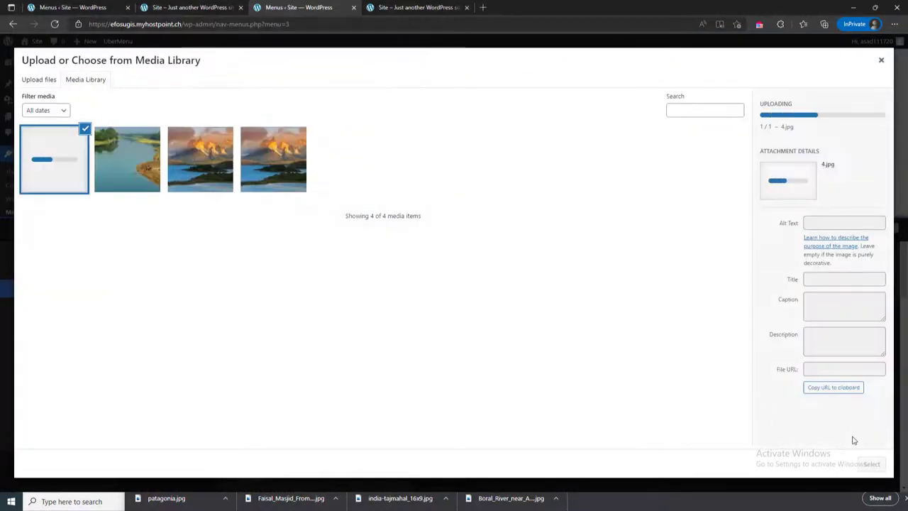
pyautogui.click(870, 463)
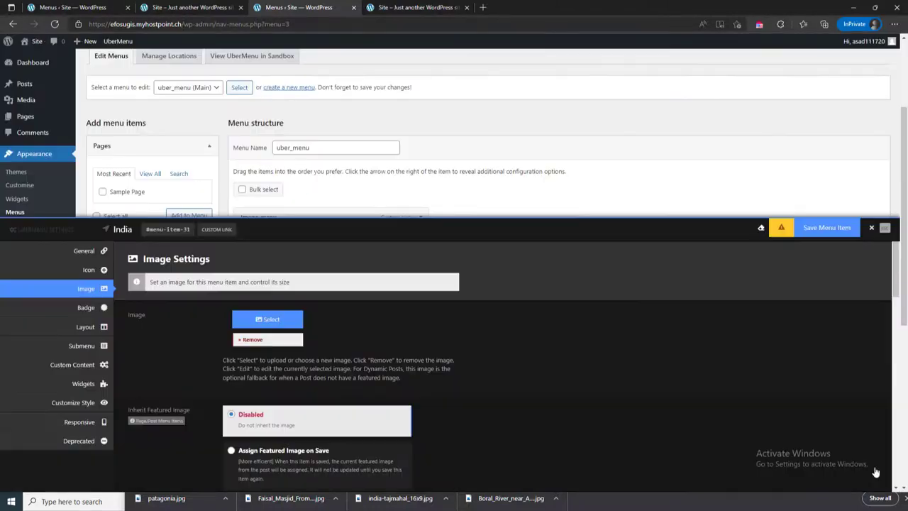
pyautogui.click(823, 228)
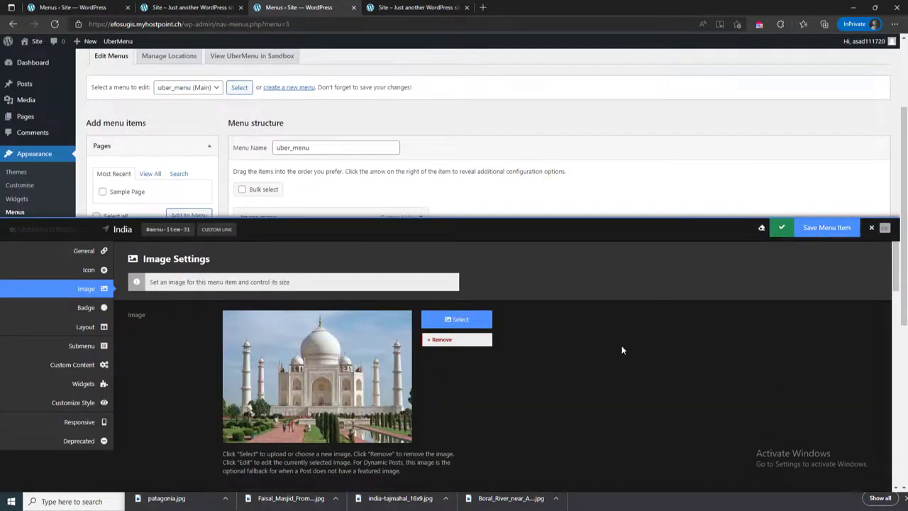
pyautogui.click(885, 228)
# - Upload 3.jpg from the Desktop as the UberMenu image of the Pakistan sub item, save the menu item and close its settings
pyautogui.click(290, 316)
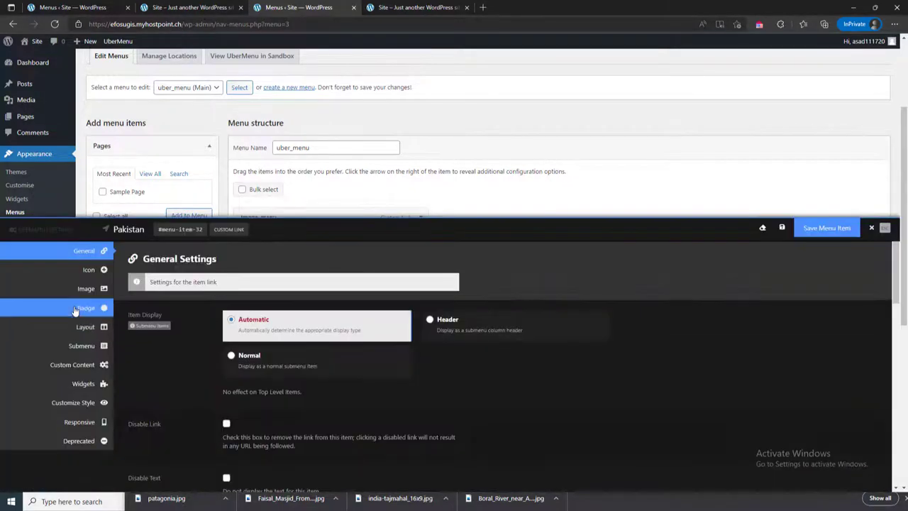
pyautogui.click(90, 290)
pyautogui.click(267, 321)
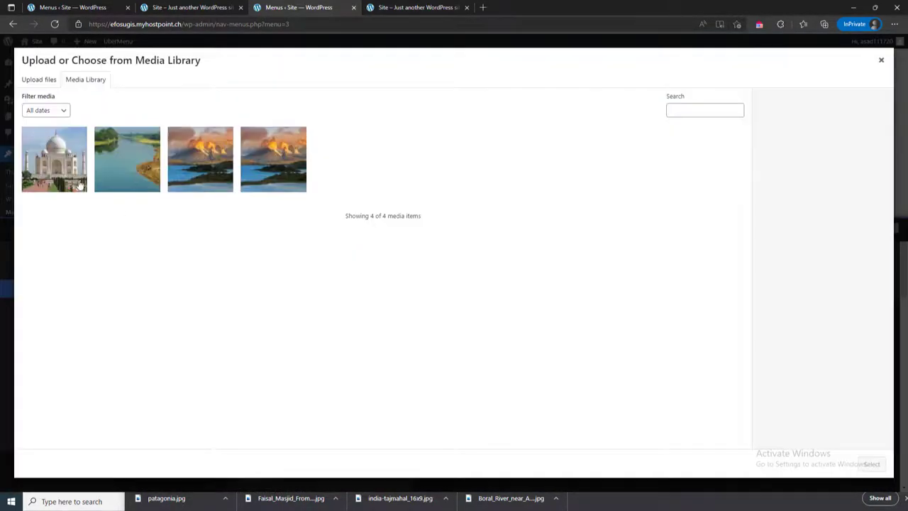
pyautogui.click(39, 79)
pyautogui.click(434, 251)
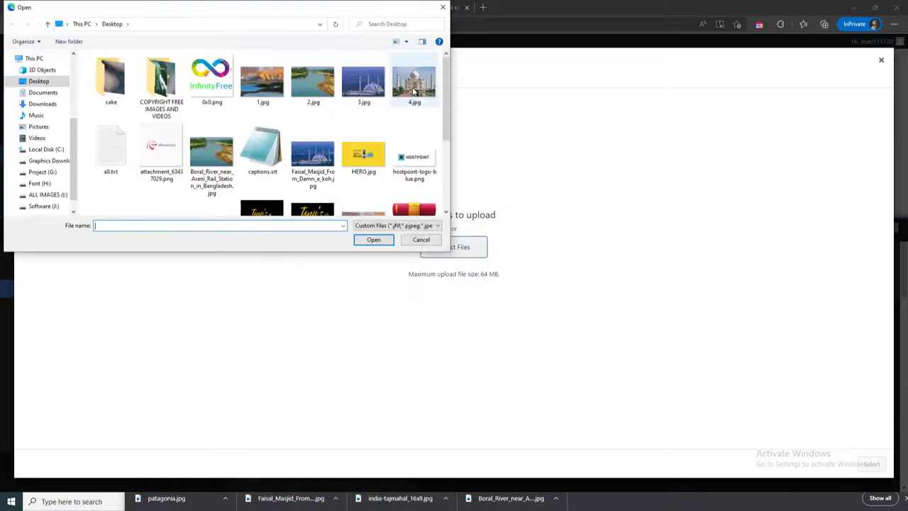
pyautogui.doubleClick(363, 81)
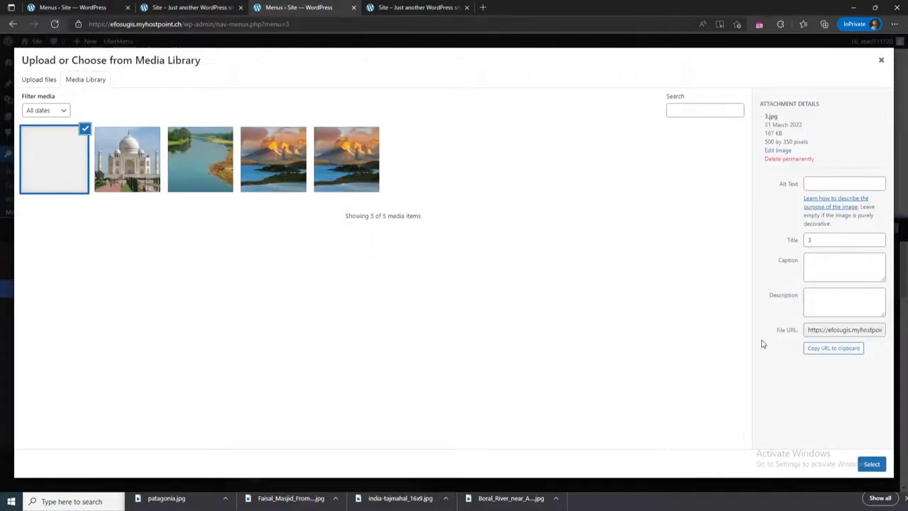
pyautogui.click(871, 464)
pyautogui.click(824, 227)
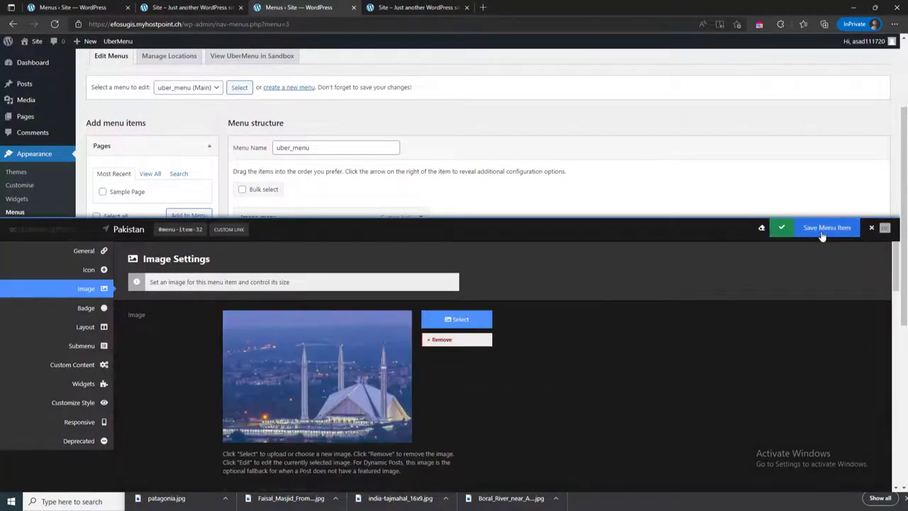
pyautogui.click(870, 228)
# - Save uber_menu, then reload the live site and open the image menu's submenu to check its four pictures
pyautogui.click(863, 480)
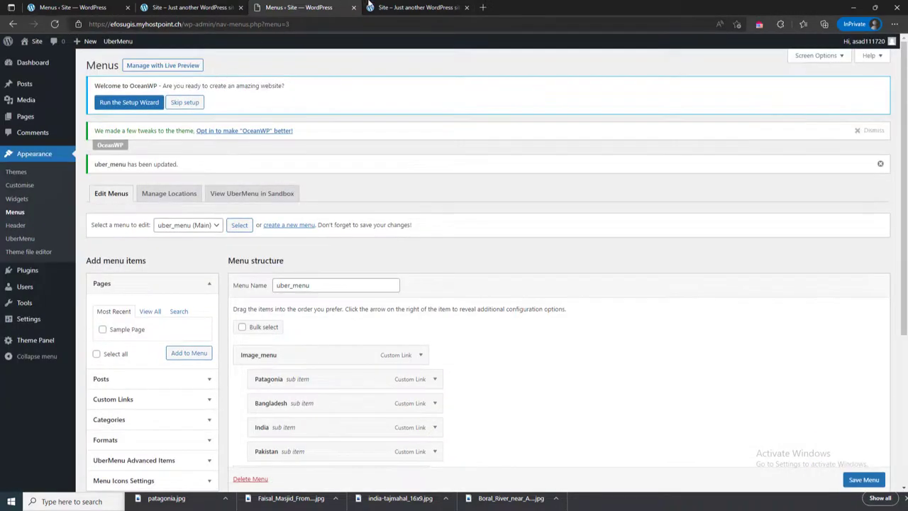
pyautogui.click(370, 7)
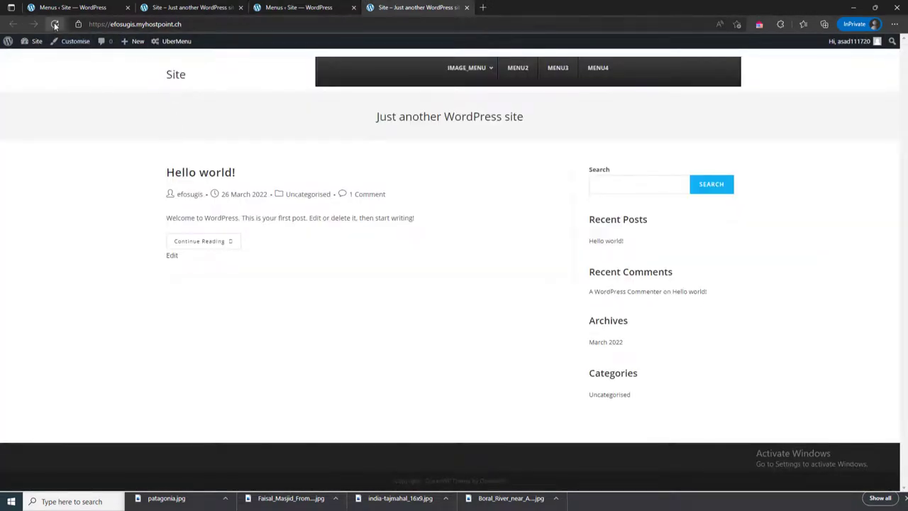
pyautogui.click(55, 25)
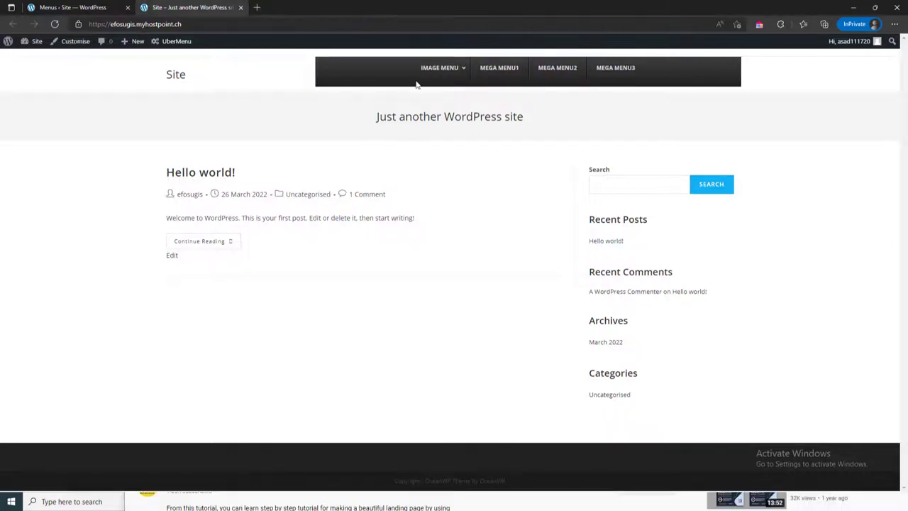
pyautogui.moveTo(441, 73)
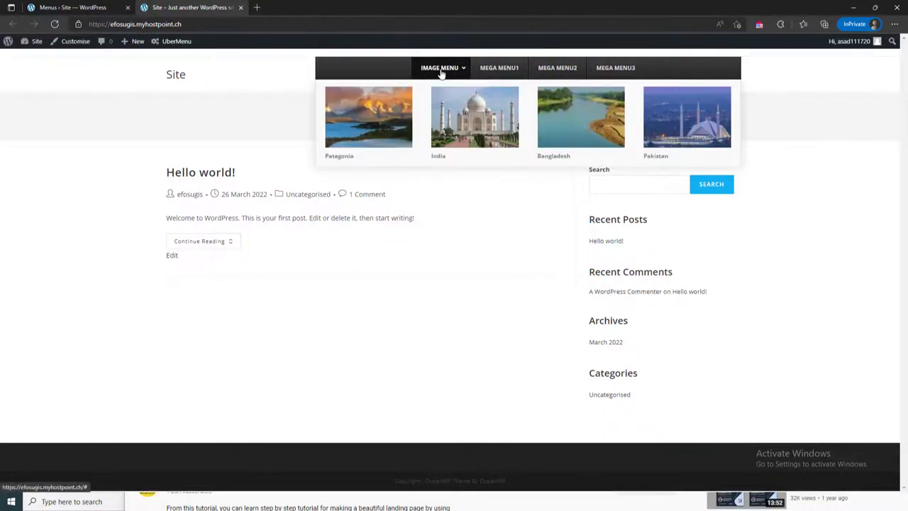